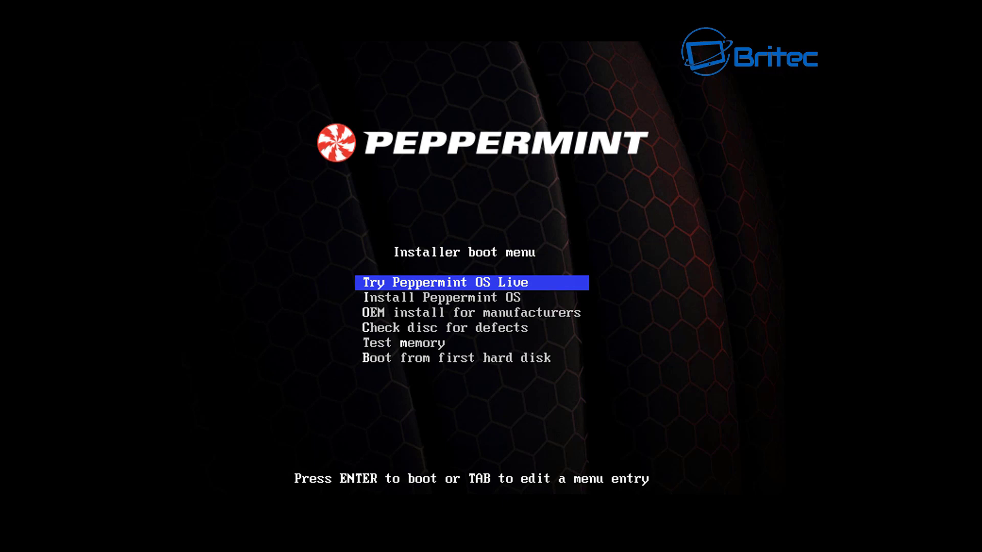
Select Try Peppermint OS Live in the boot menu and boot into it
key("Down")
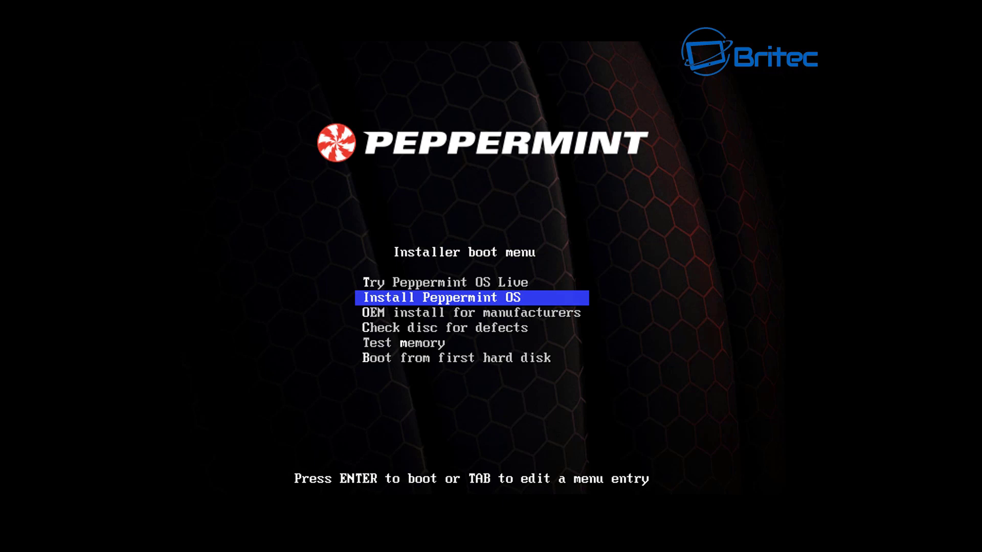
key("Up")
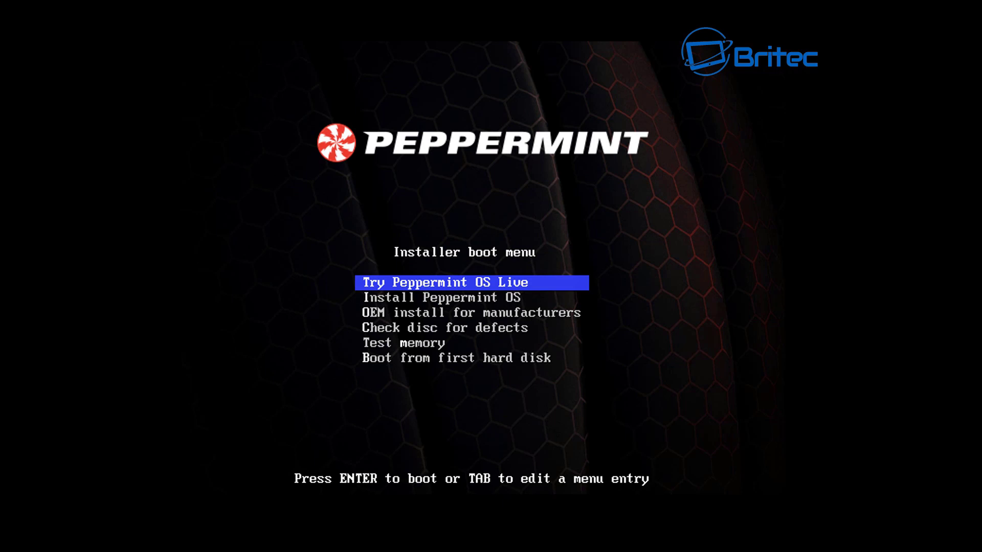
key("Return")
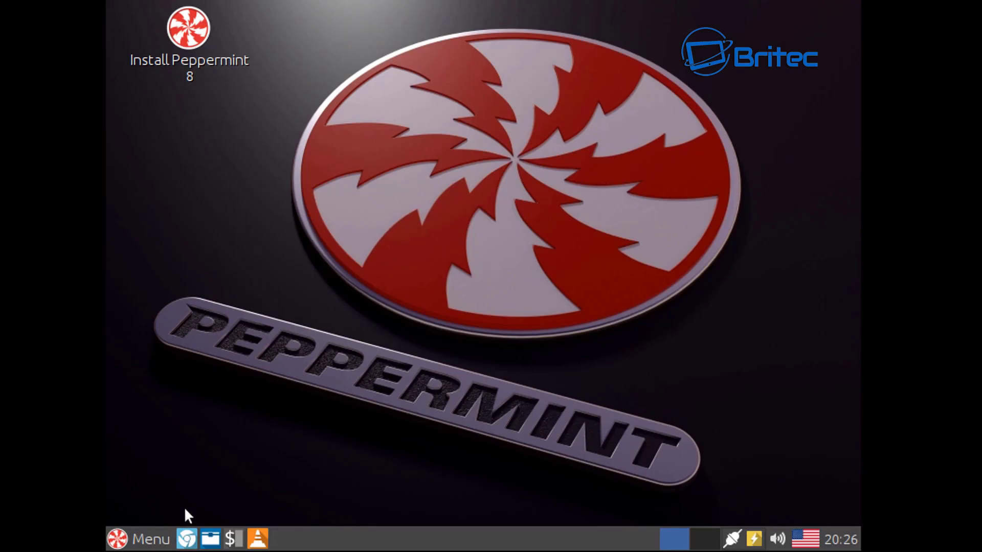
Glance at the application menu, then start the Install Peppermint 8 launcher on the desktop
left_click(144, 539)
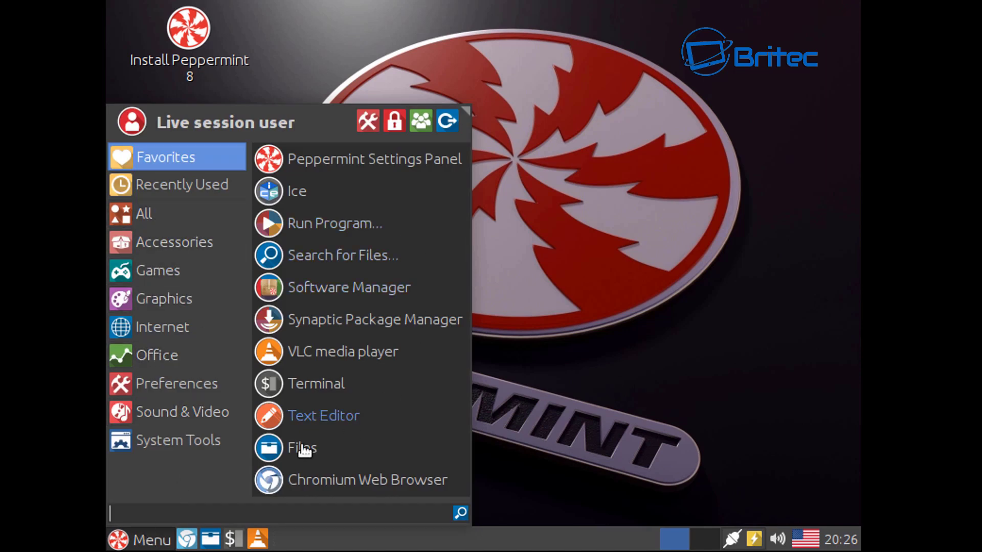
left_click(695, 312)
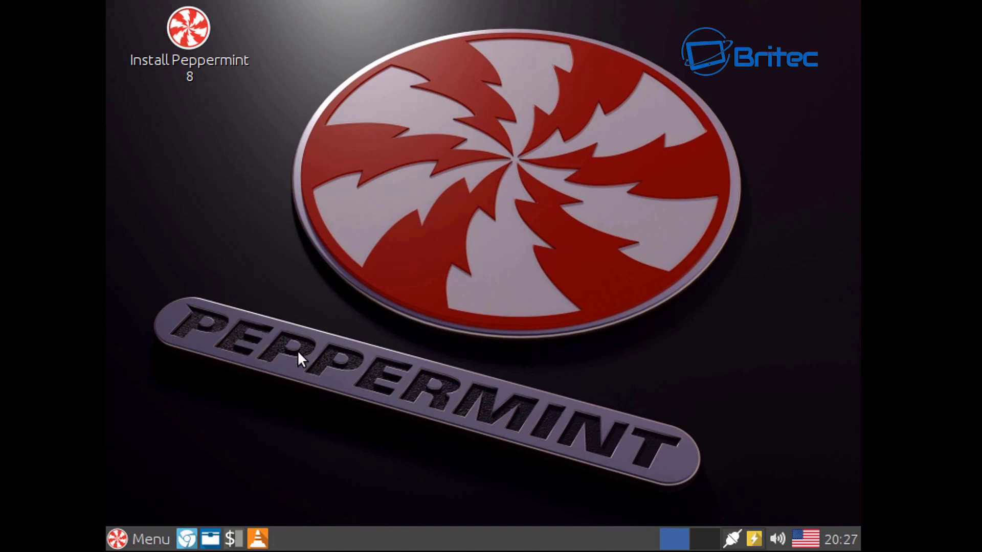
left_click(196, 30)
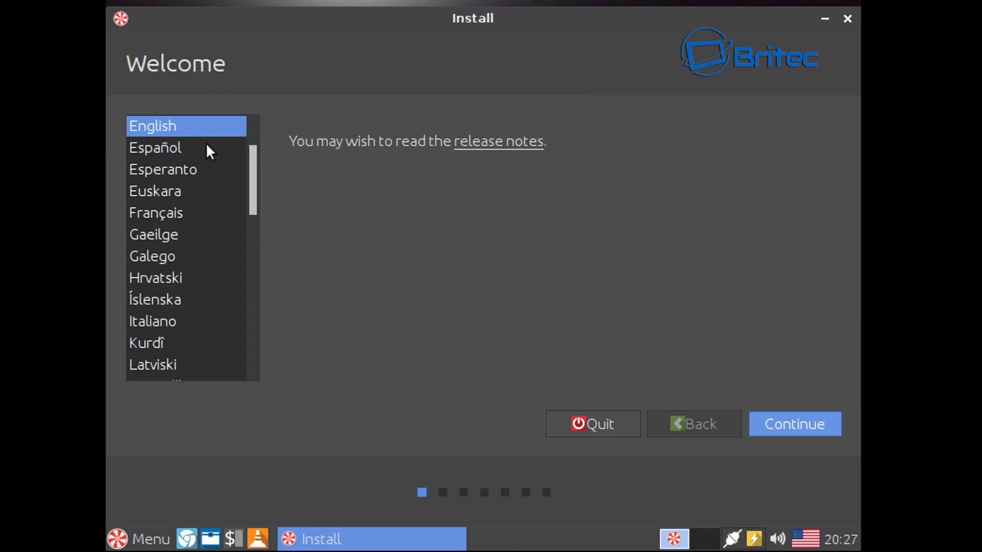
Keep English, enable downloading updates and third-party software, and proceed
mouse_move(253, 172)
left_mouse_down()
mouse_move(260, 145)
mouse_move(256, 167)
left_mouse_up()
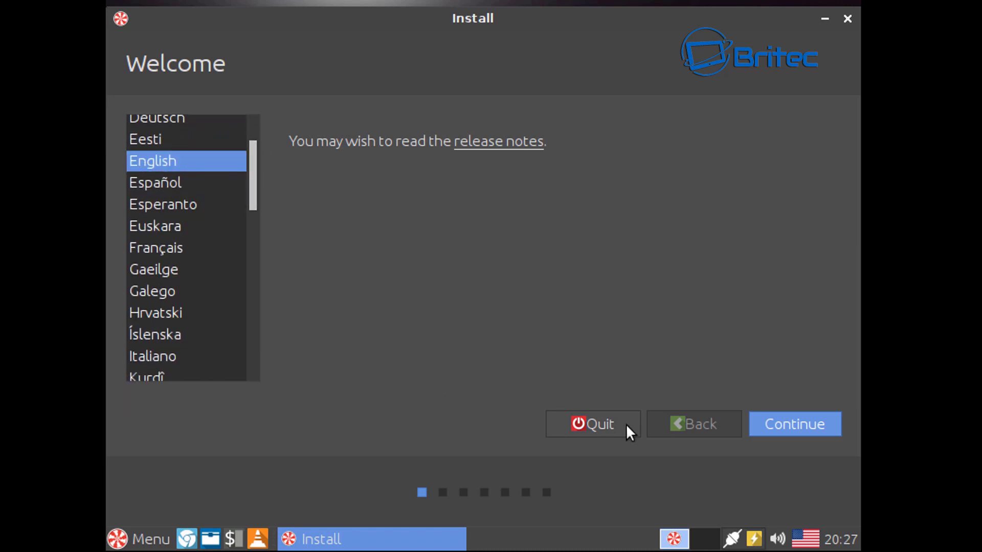
left_click(789, 432)
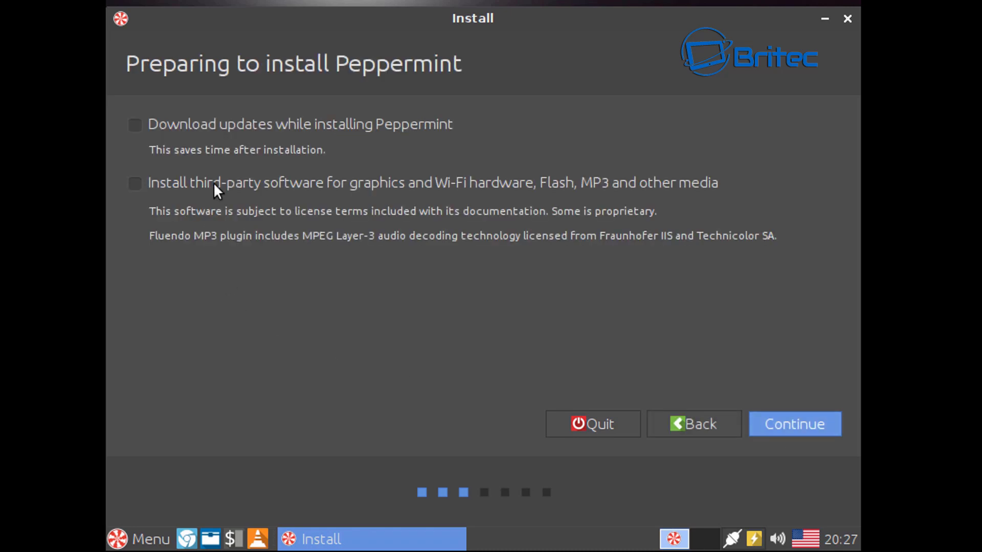
left_click(135, 128)
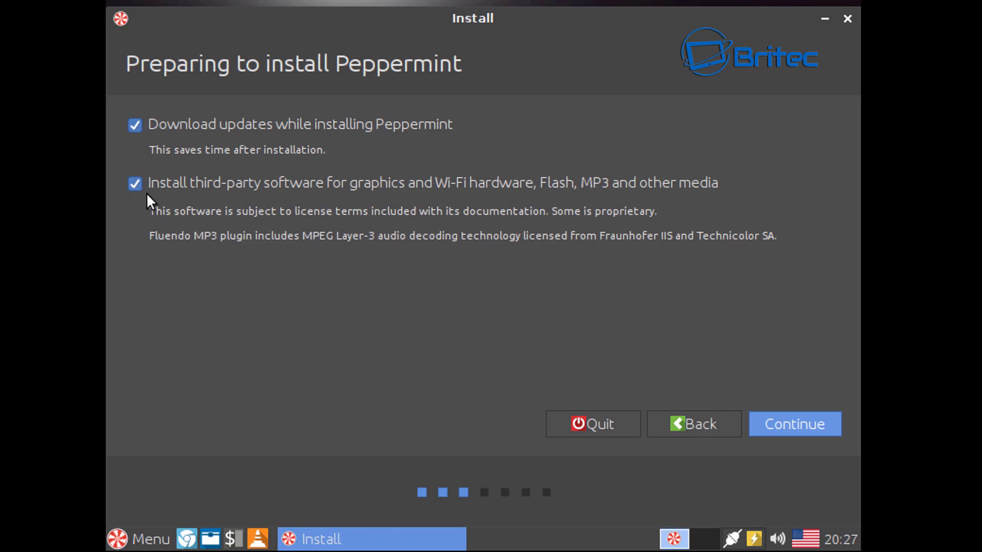
left_click(791, 433)
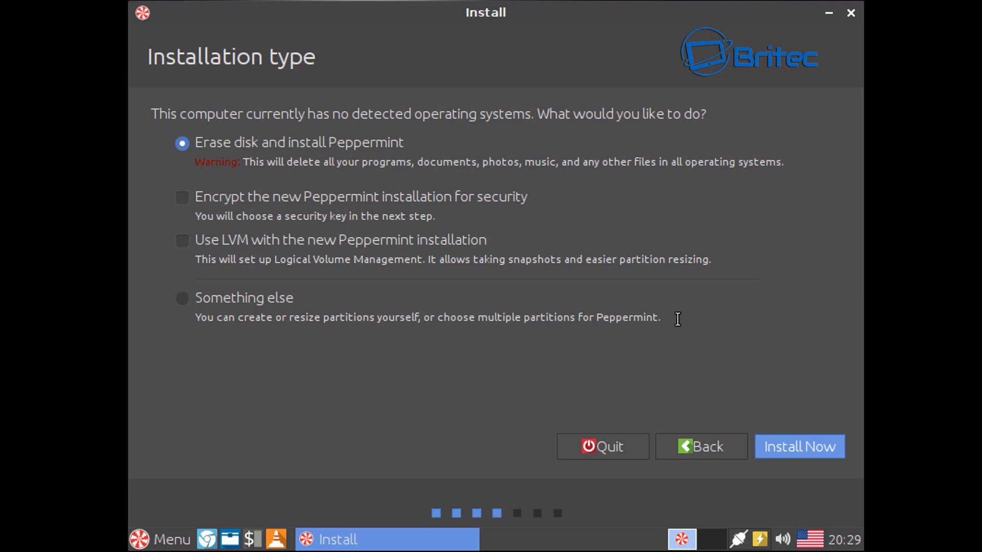
Try Something else, revert to Erase disk and install Peppermint, then choose Install Now
left_click_drag(678, 318, 177, 319)
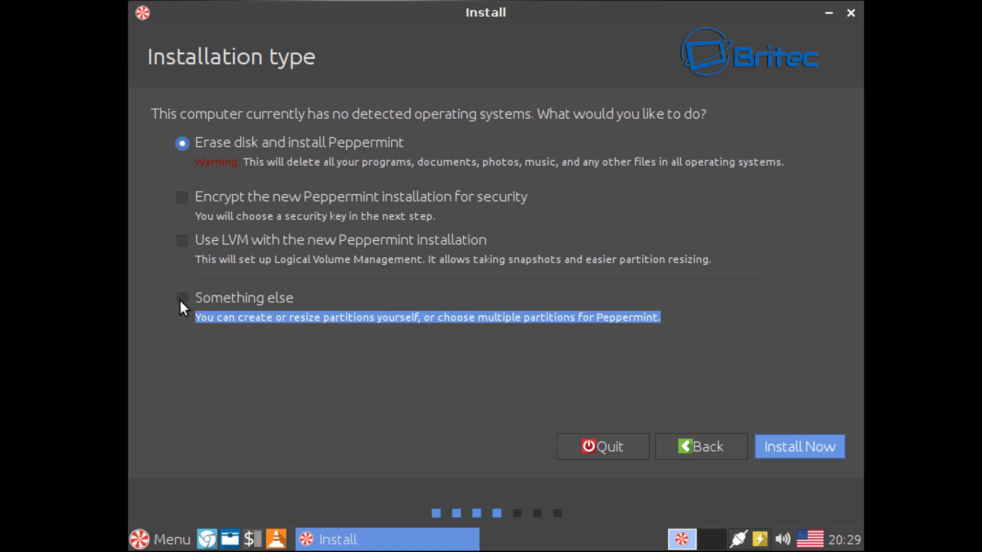
left_click(182, 299)
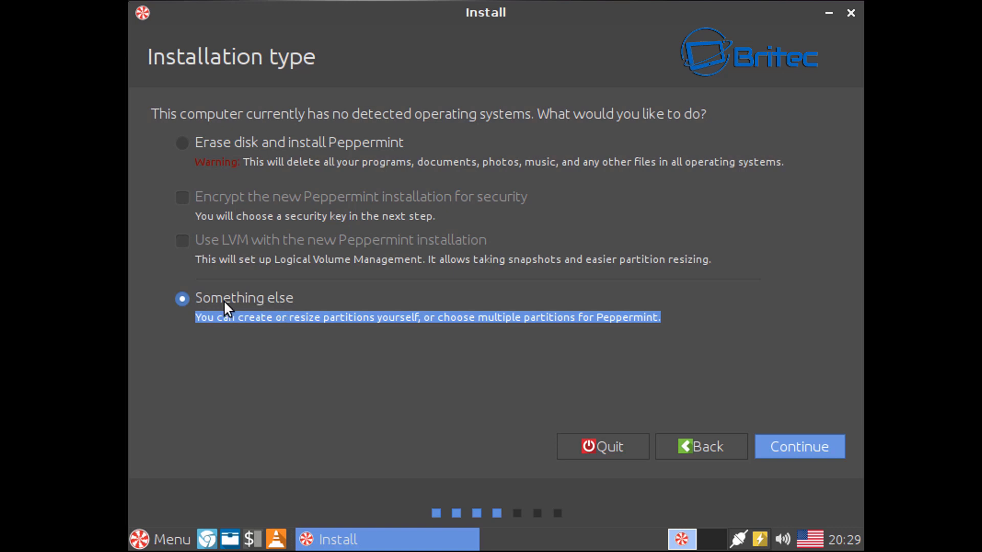
left_click(183, 144)
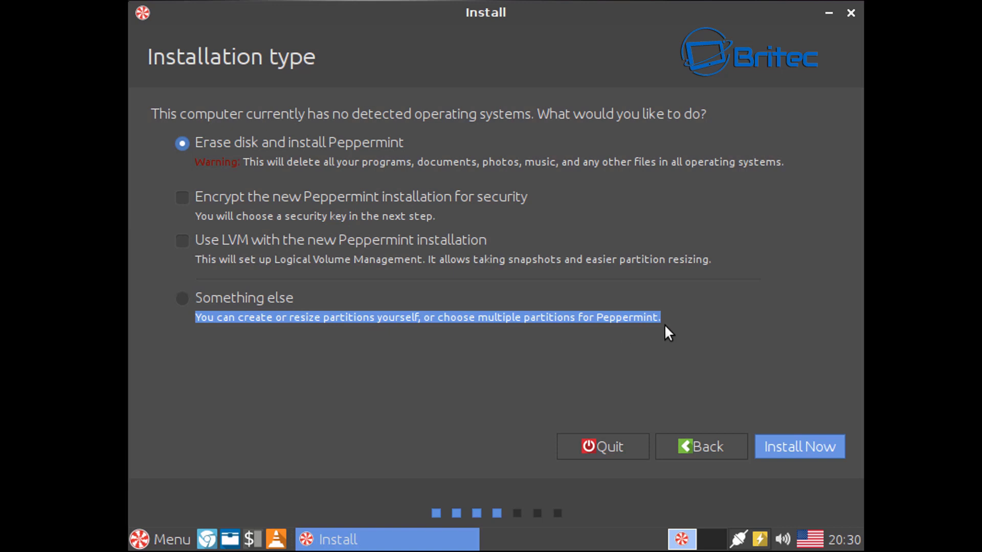
left_click_drag(670, 317, 195, 317)
left_click(787, 447)
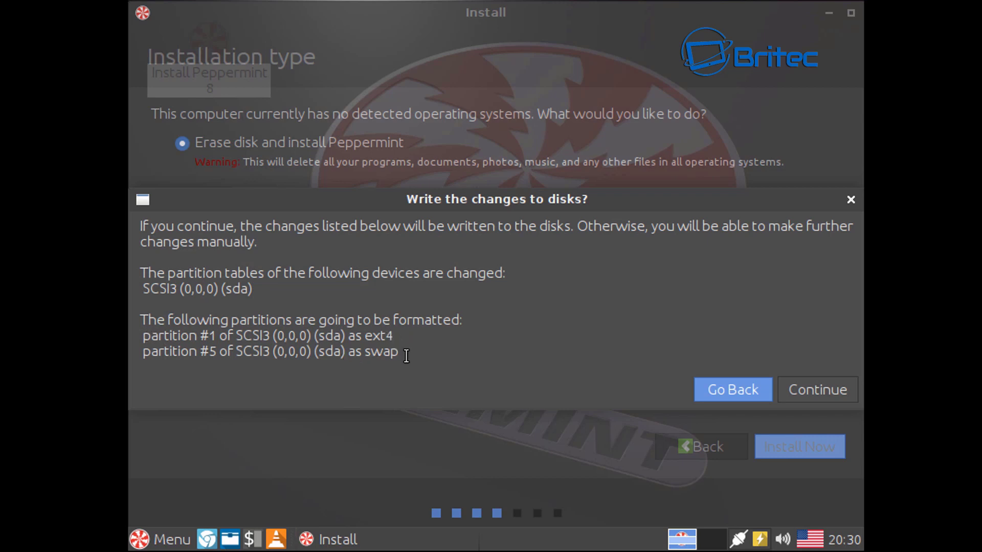
Approve formatting sda as ext4 plus swap, then accept London and the English (UK) keyboard
left_click_drag(400, 353, 141, 333)
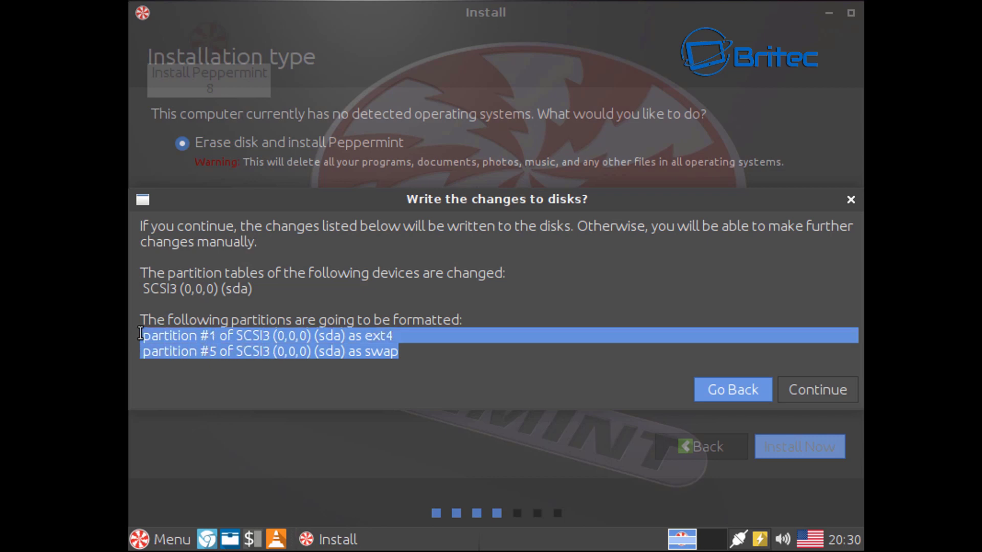
left_click(811, 393)
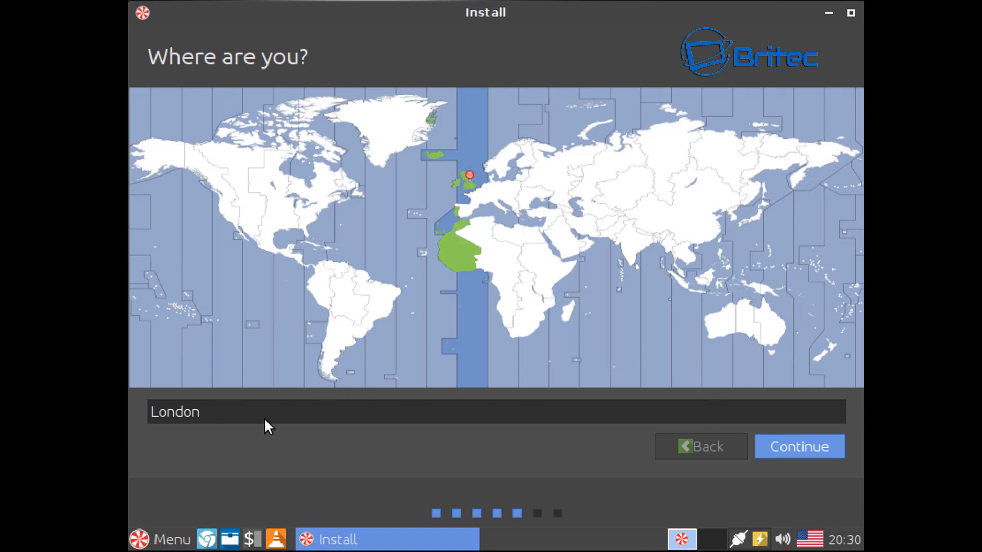
left_click(798, 448)
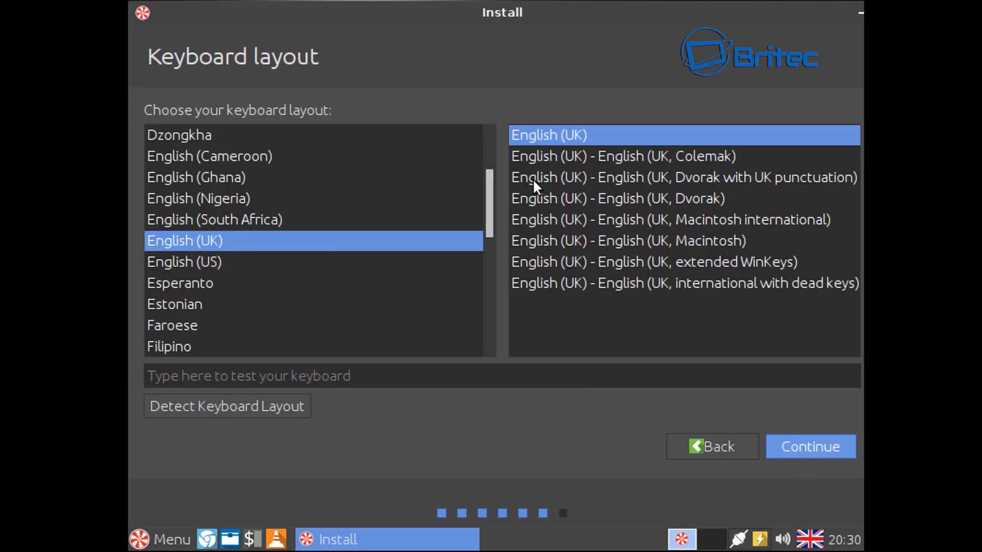
left_click(818, 450)
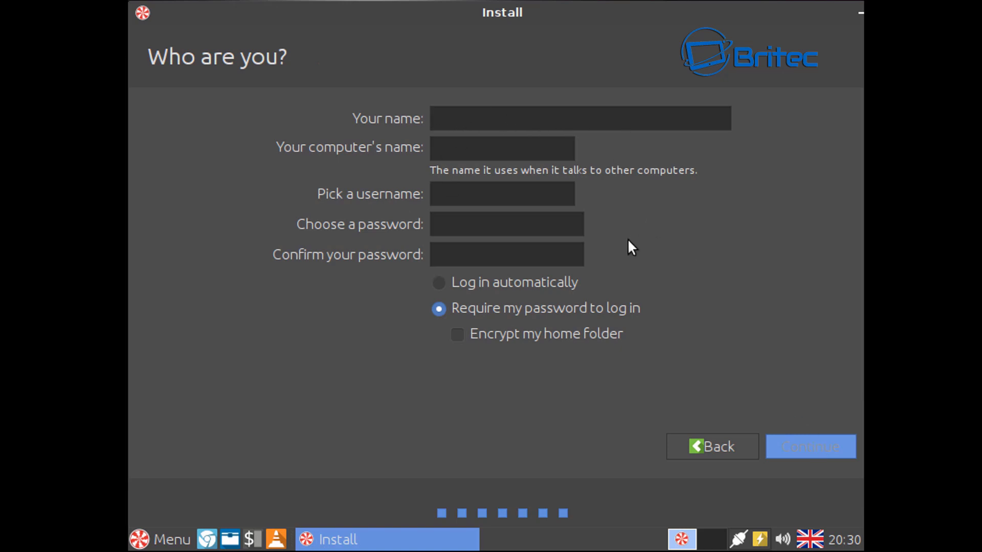
Enter the account name, then type and confirm the account password
type("Britec")
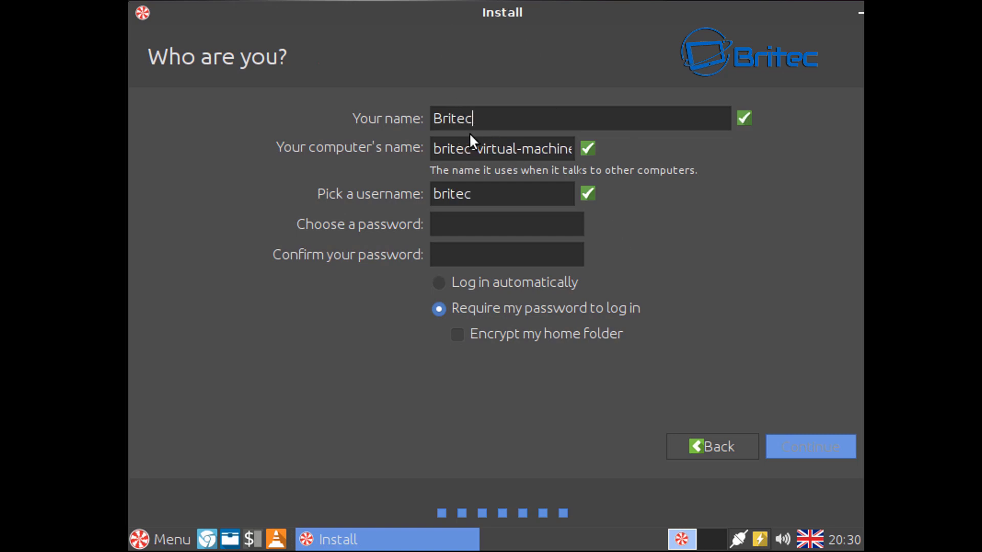
left_click(452, 225)
type("••••")
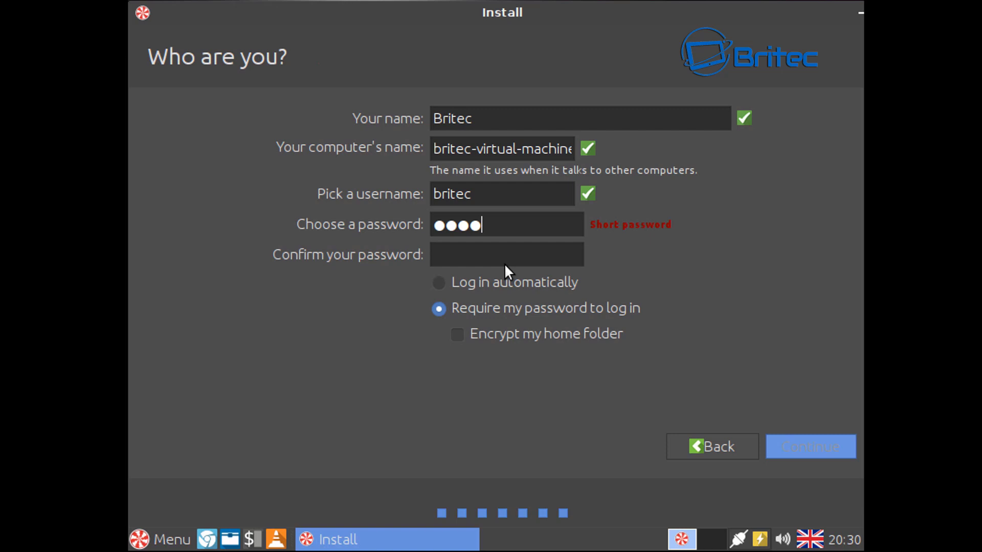
left_click(497, 260)
type("••••")
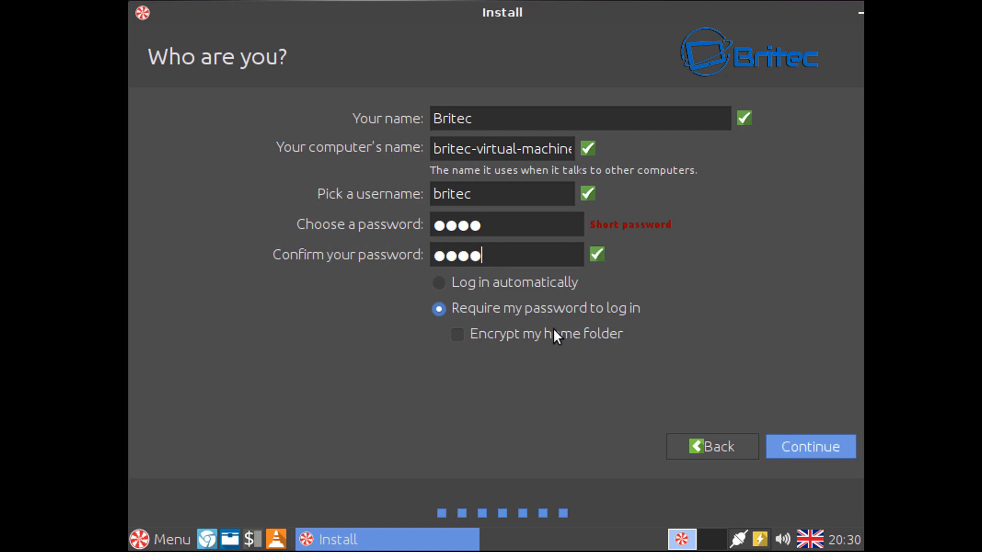
Keep 'Require my password to log in' selected and begin the installation
left_click(462, 309)
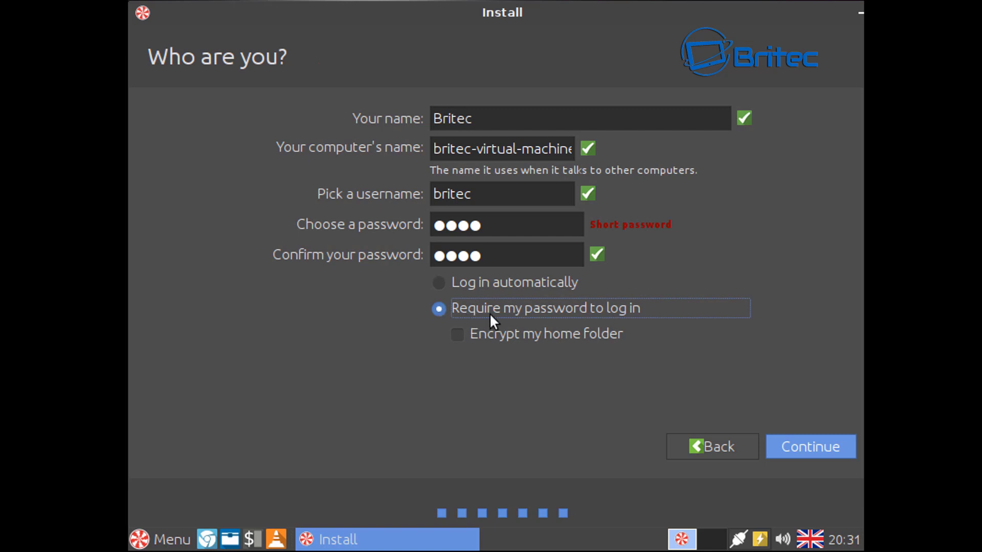
left_click(439, 284)
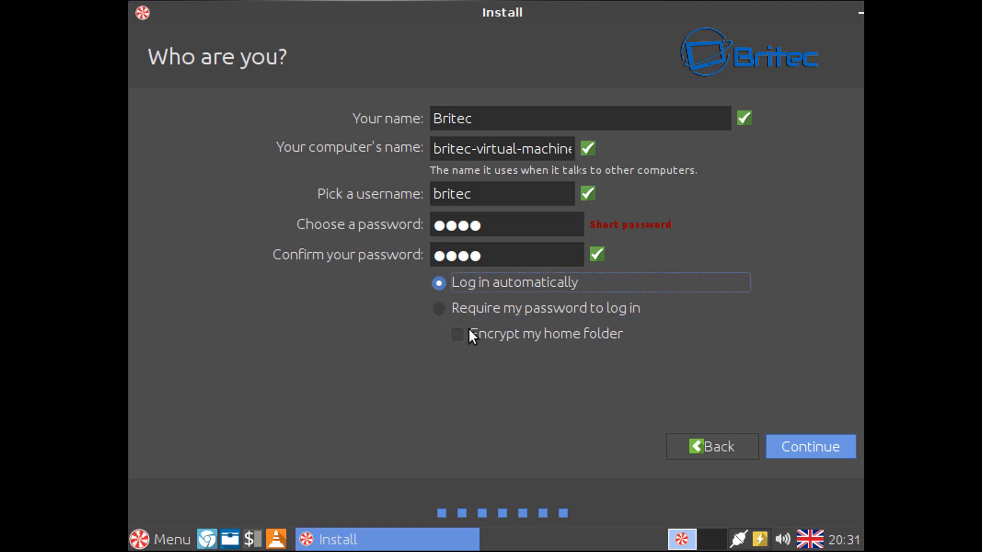
left_click(447, 308)
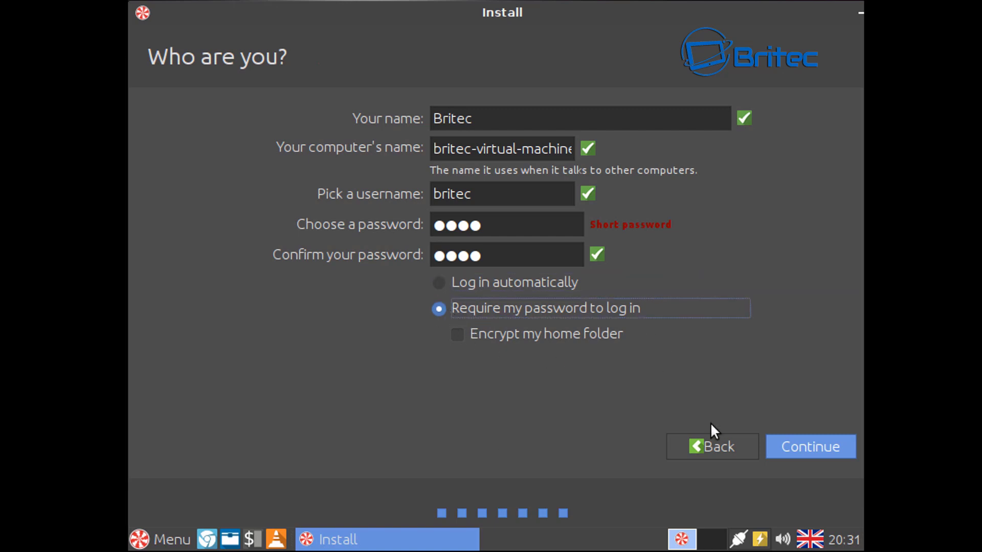
left_click(809, 446)
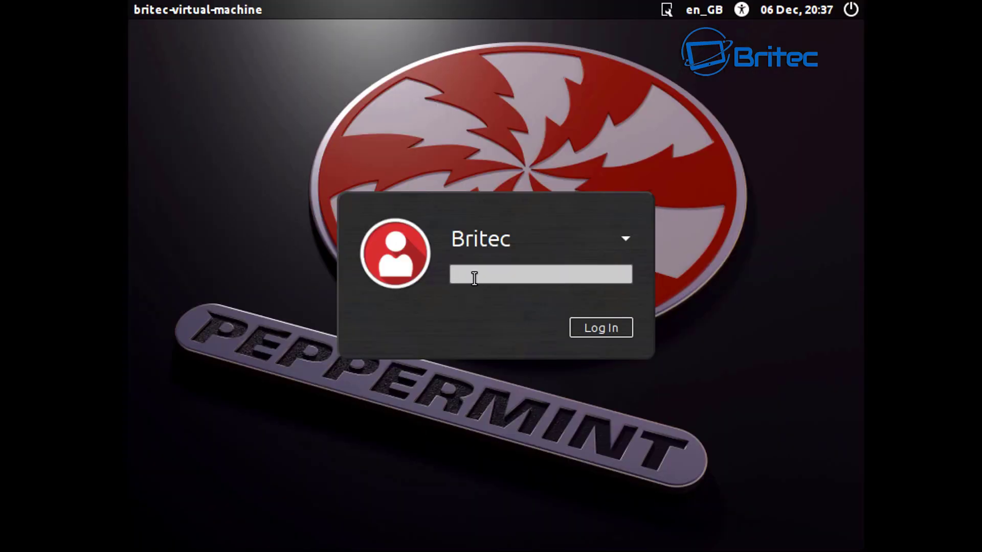
Log in and browse the menu's Recently Used, Internet, Accessories, Graphics, Office, Preferences and Sound & Video categories
type("****")
left_click(591, 328)
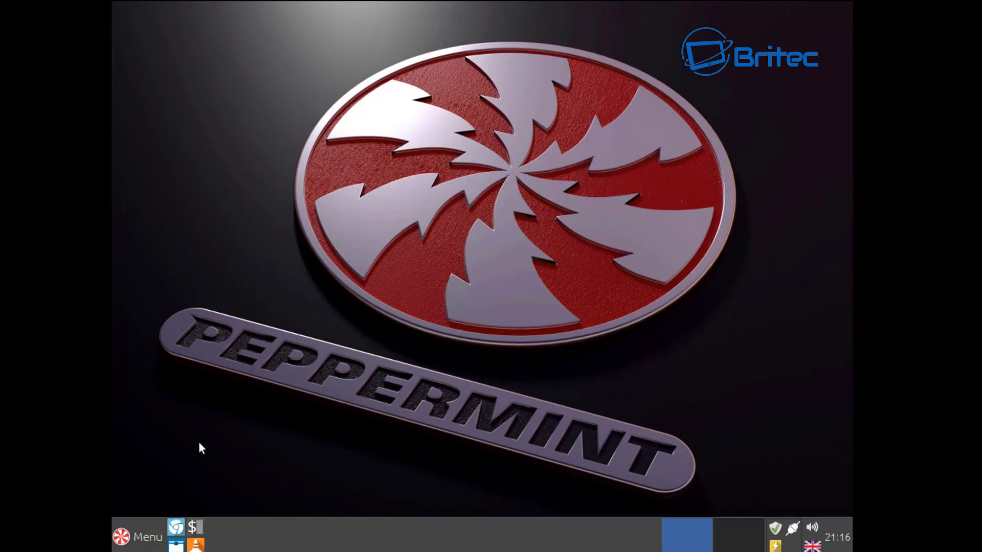
left_click(137, 536)
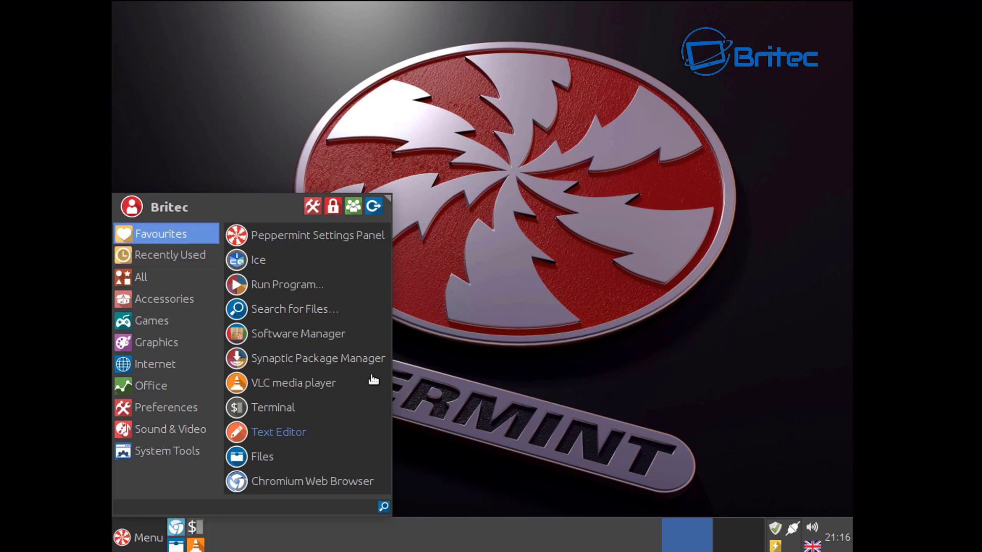
left_click(162, 255)
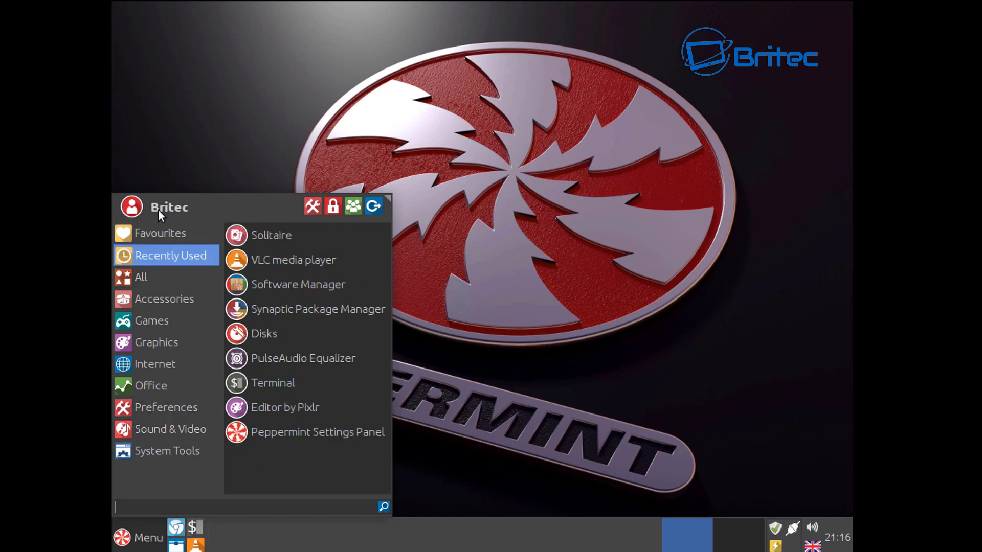
left_click(143, 344)
left_click(142, 369)
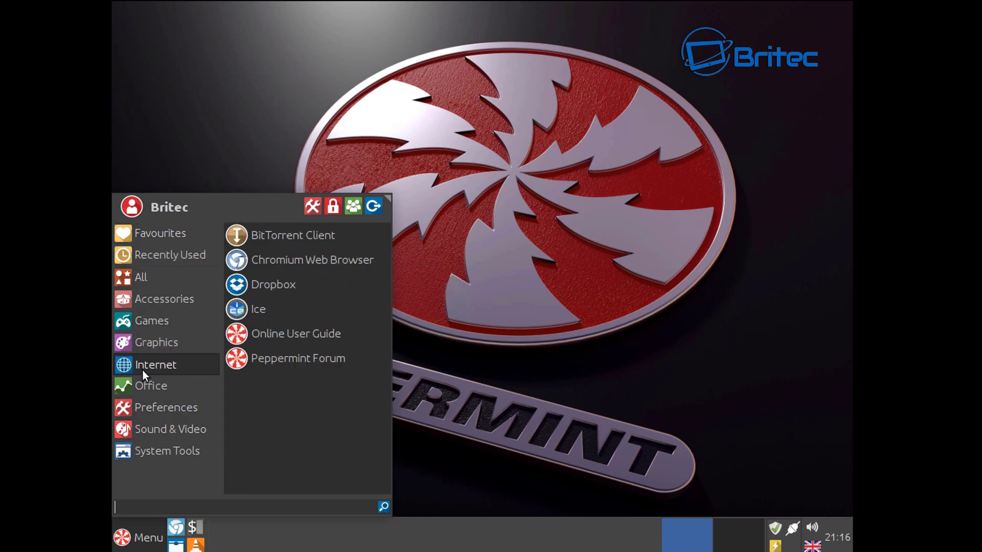
left_click(136, 403)
left_click(137, 354)
left_click(137, 299)
left_click(125, 343)
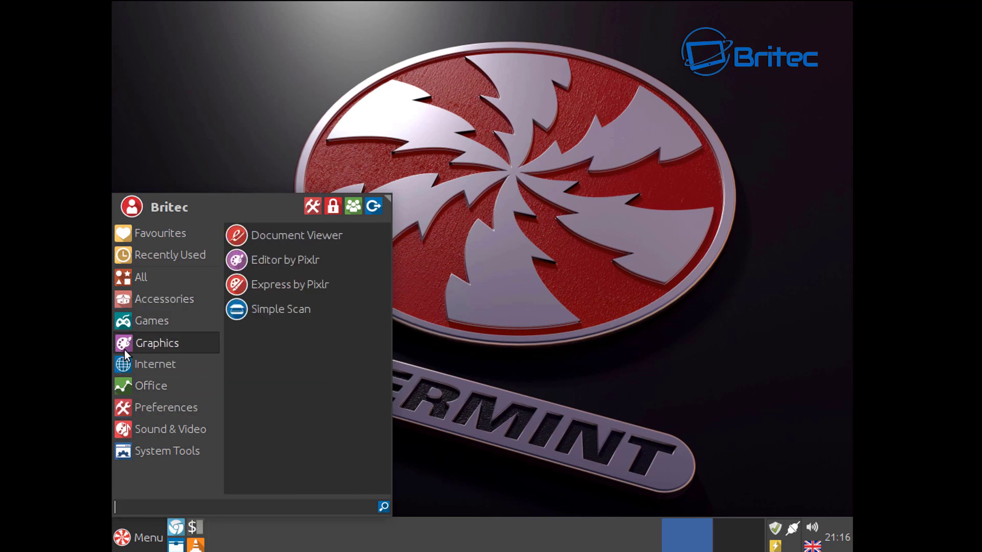
left_click(121, 378)
left_click(115, 407)
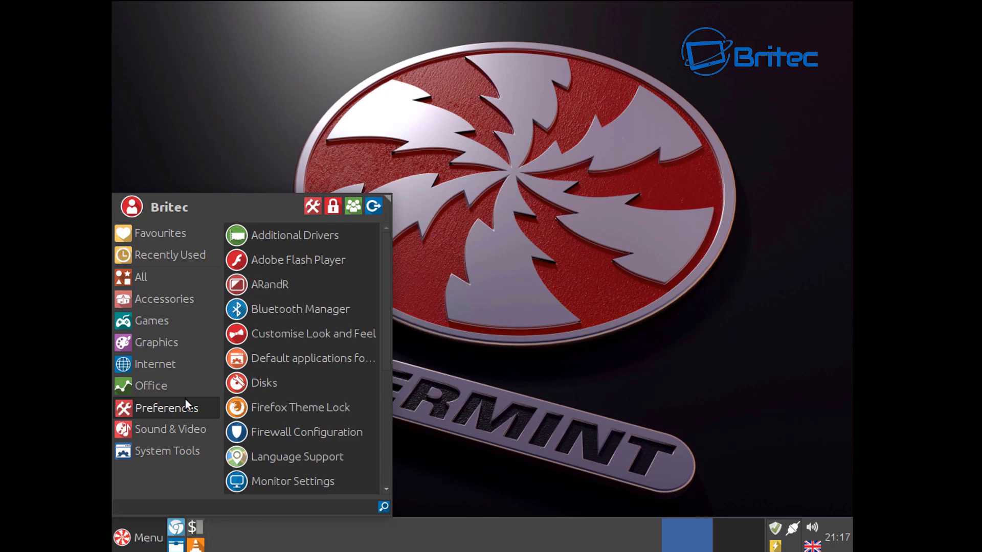
left_click(131, 434)
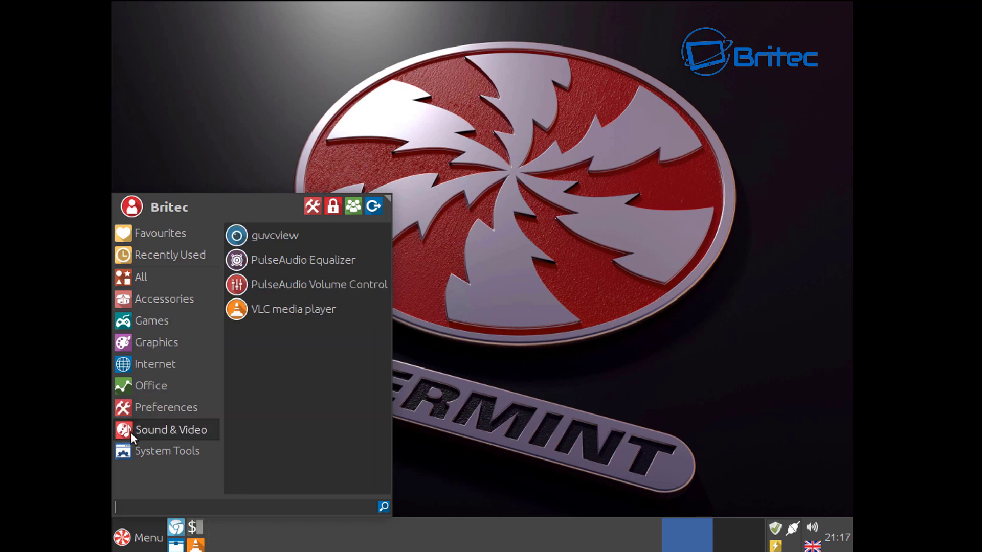
Open and close PulseAudio Equalizer, then flip between System Tools and Sound & Video
left_click(327, 263)
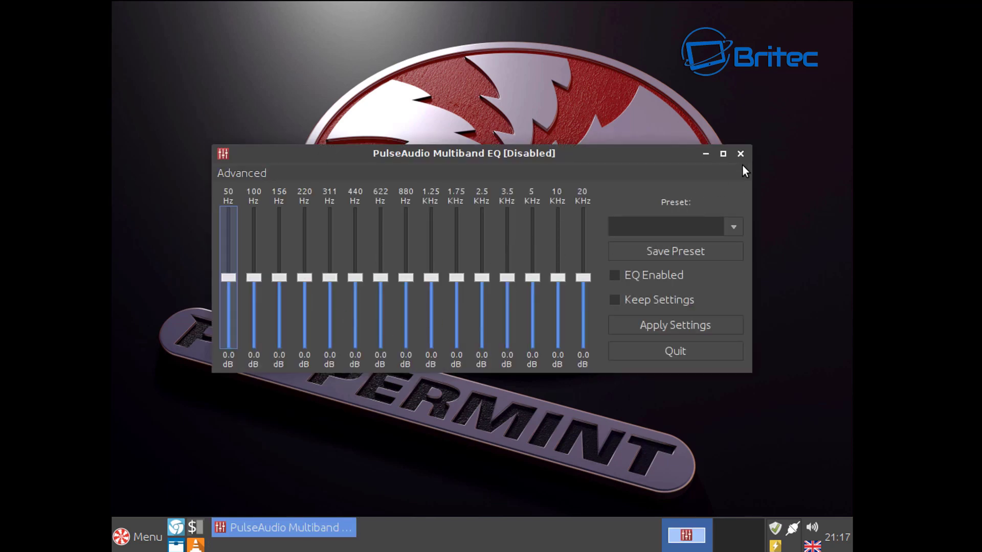
left_click(740, 153)
left_click(158, 523)
left_click(138, 450)
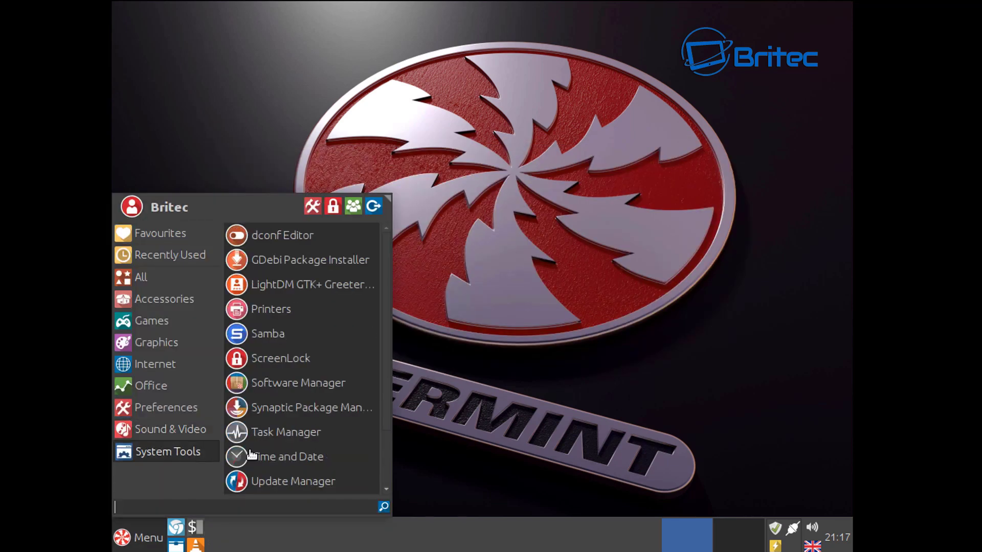
left_click(144, 431)
left_click(137, 448)
left_click(140, 434)
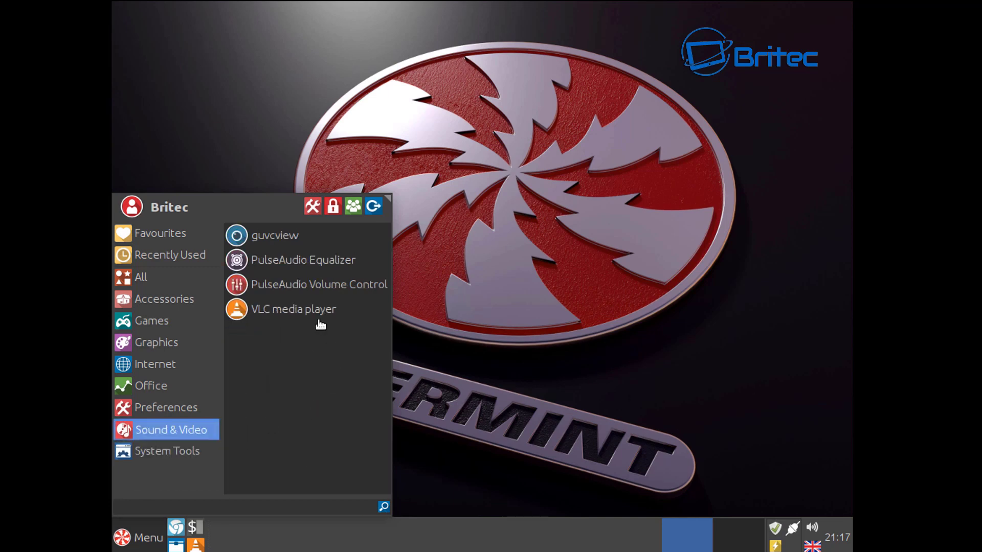
Launch and close VLC media player, then browse the Graphics and Games categories
left_click(307, 311)
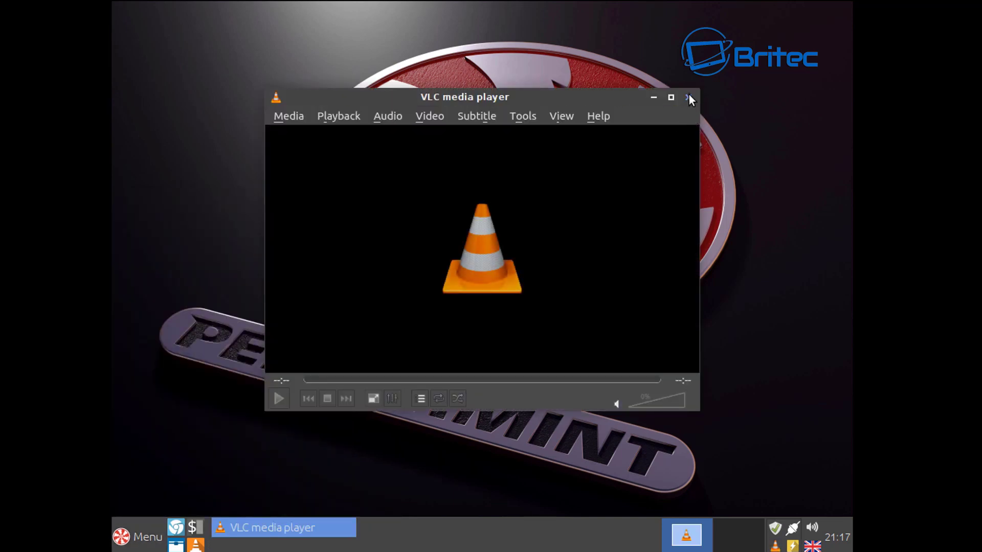
left_click(688, 94)
left_click(132, 537)
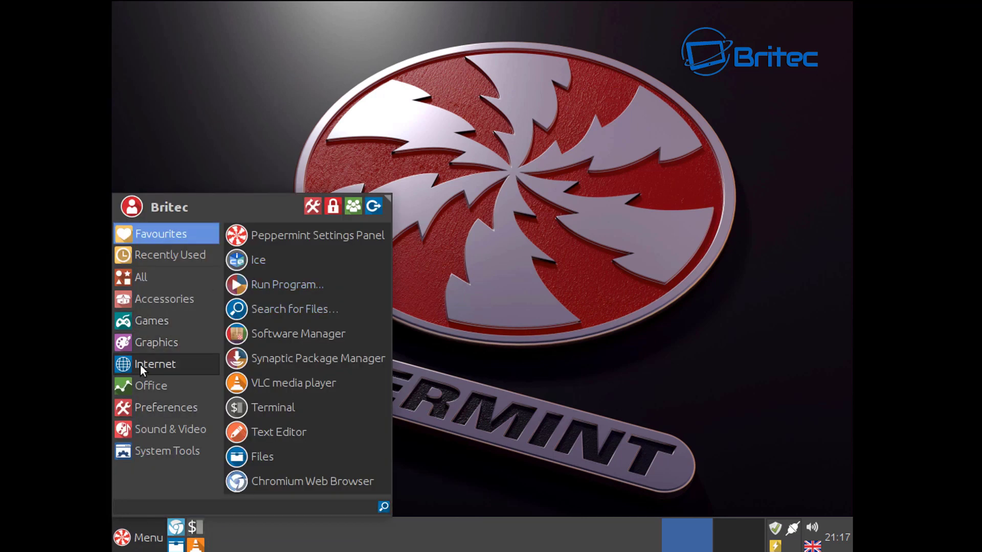
left_click(149, 346)
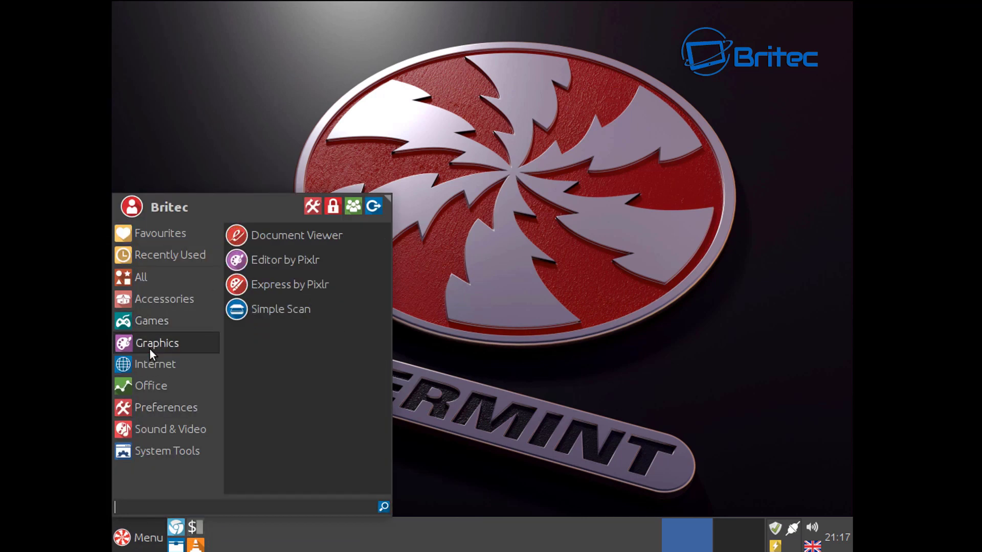
left_click(149, 320)
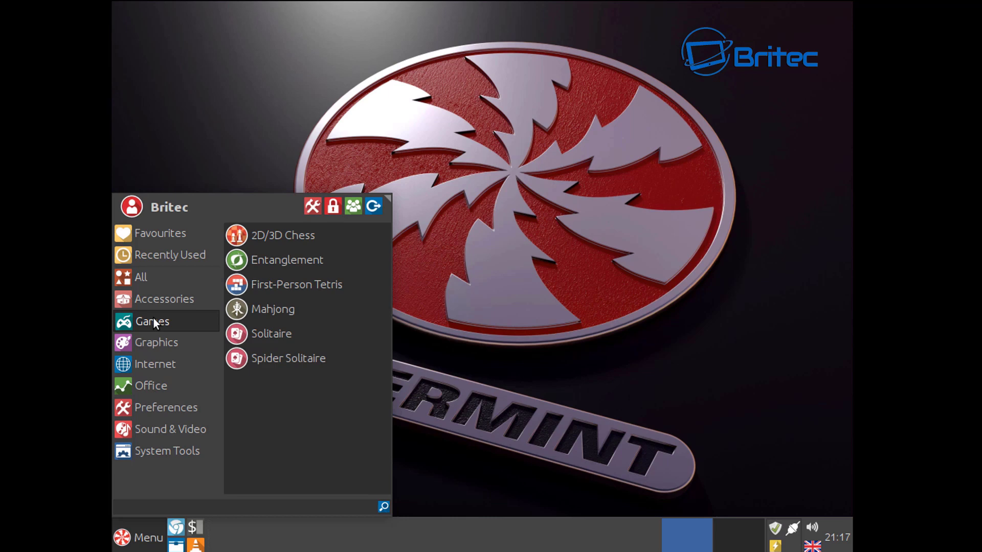
Close the application menu and briefly open and close the panel preferences
mouse_move(163, 254)
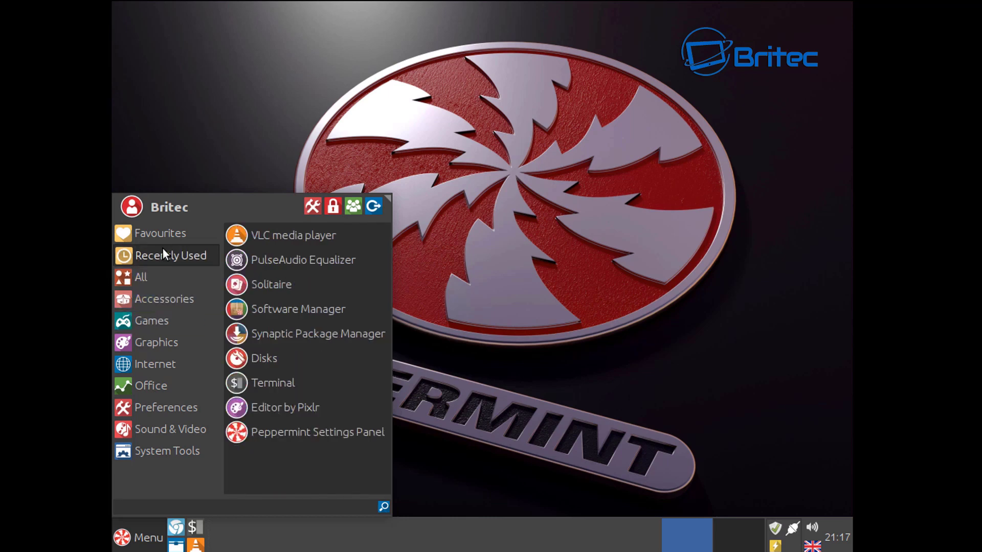
left_click(305, 211)
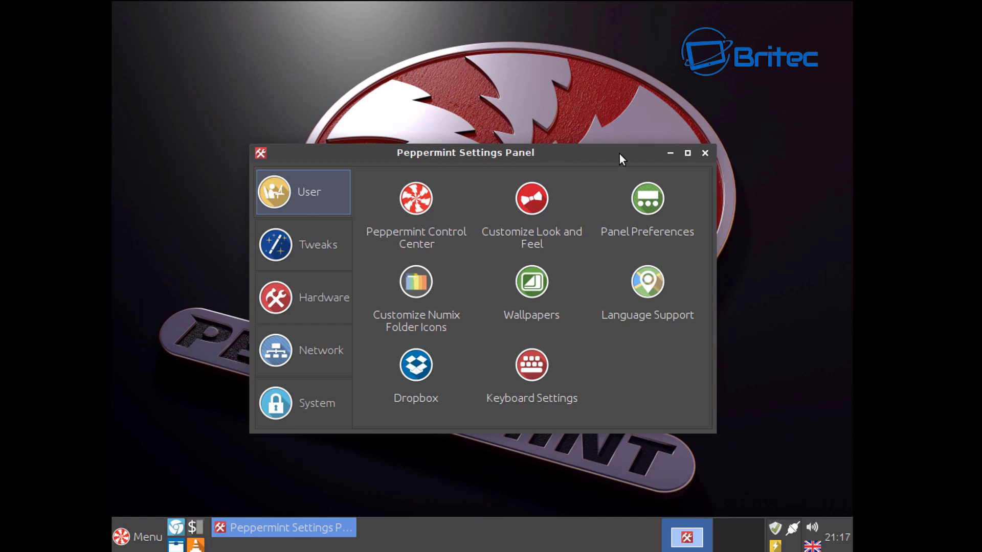
left_click(645, 215)
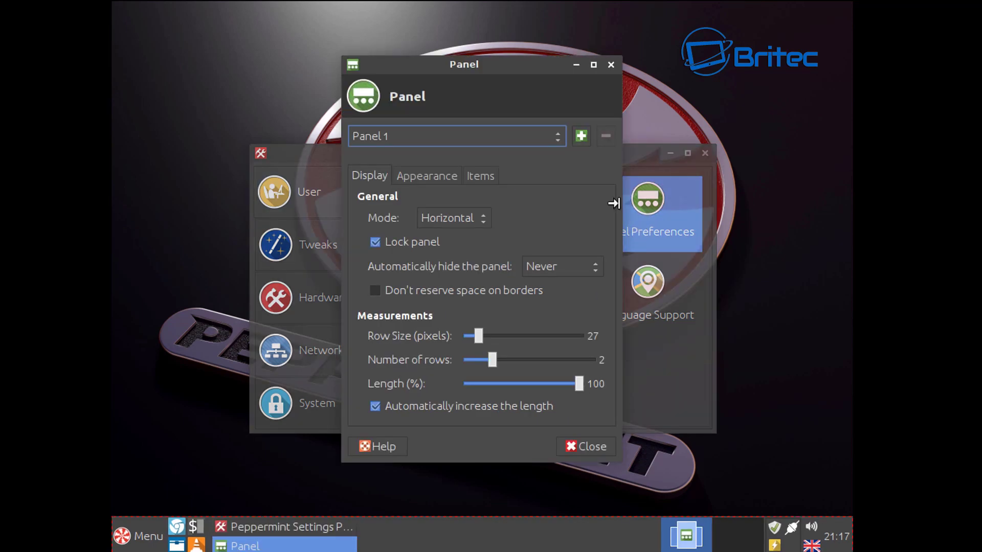
left_click(611, 65)
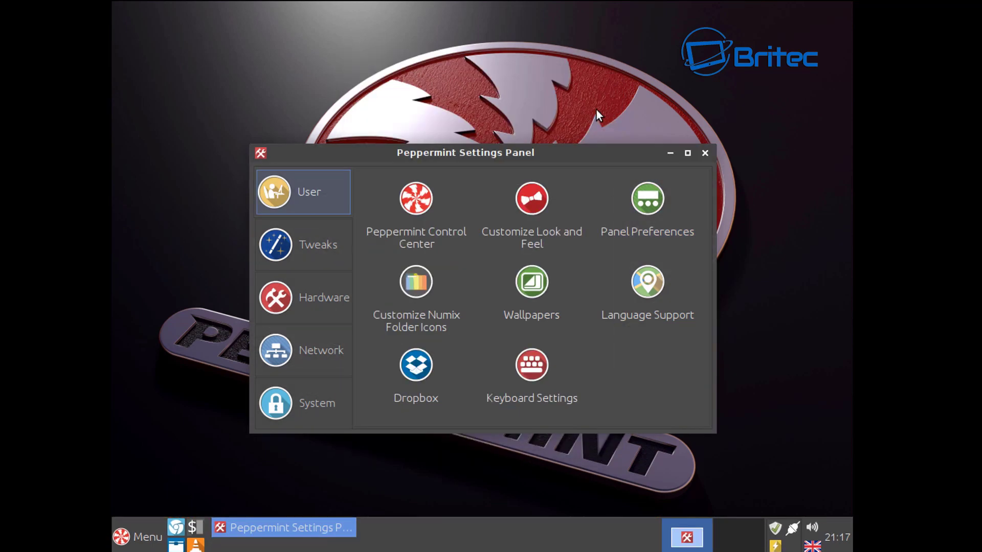
Apply the Butterfly image as the desktop wallpaper and close the Wallpapers window
left_click(539, 300)
left_click(288, 185)
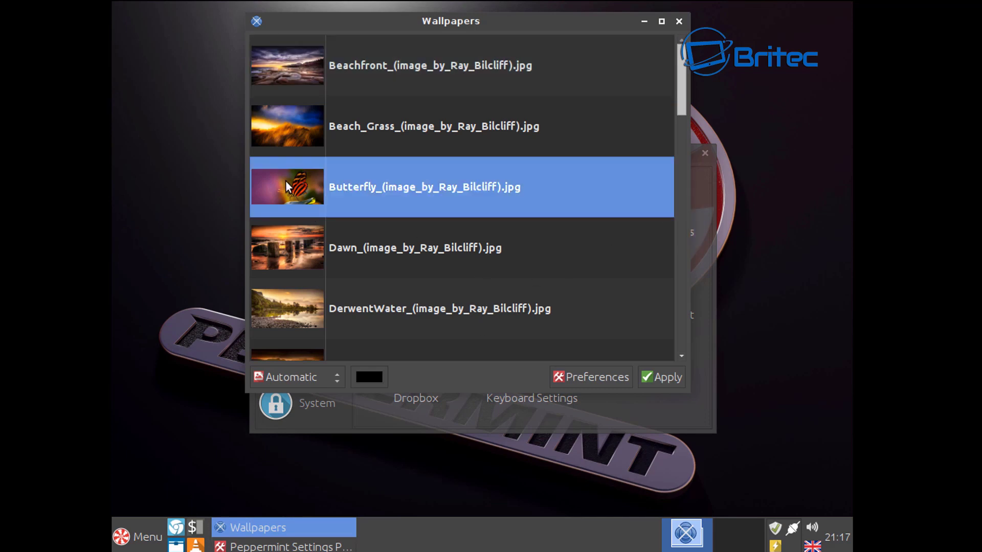
left_click(660, 376)
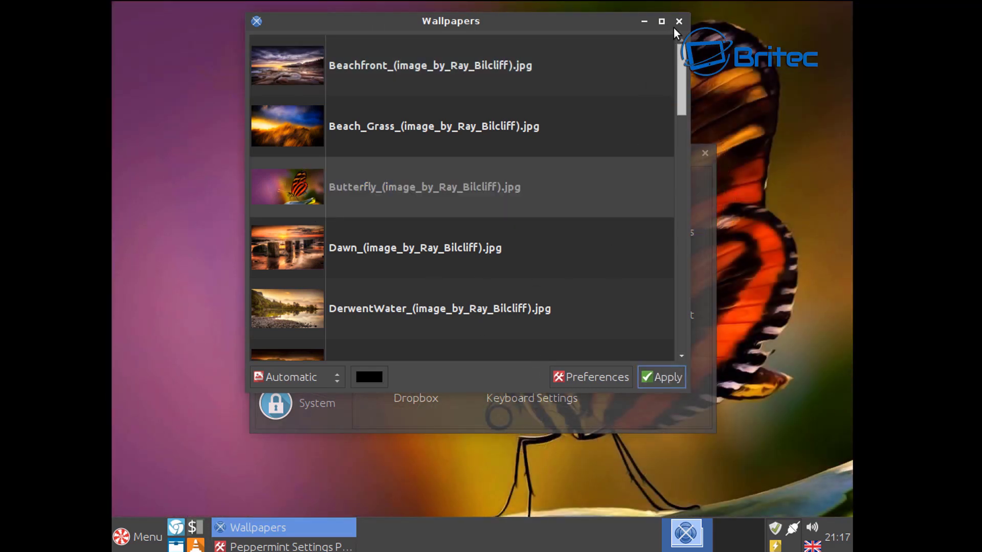
left_click(678, 22)
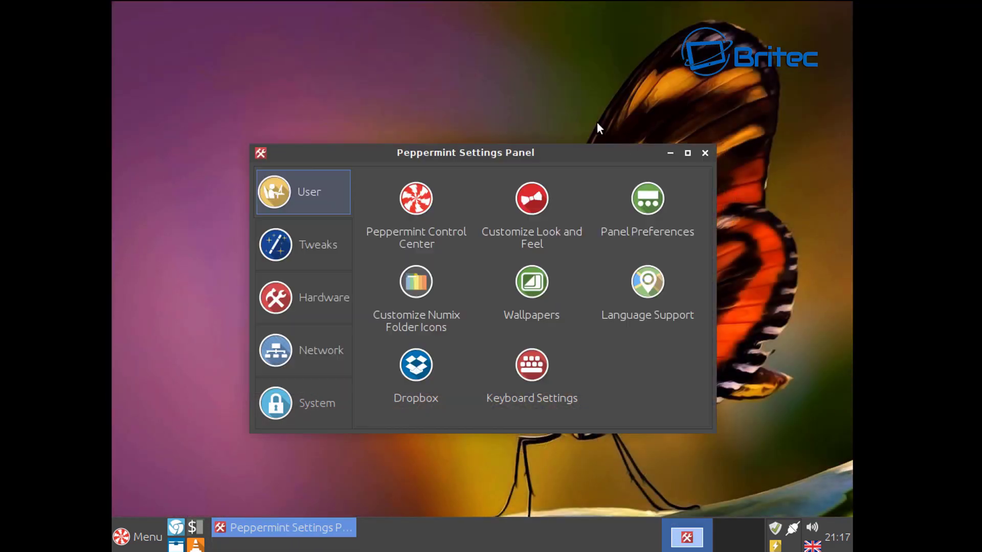
Open Peppermint Control Center, reposition its window, and close it
left_click(424, 205)
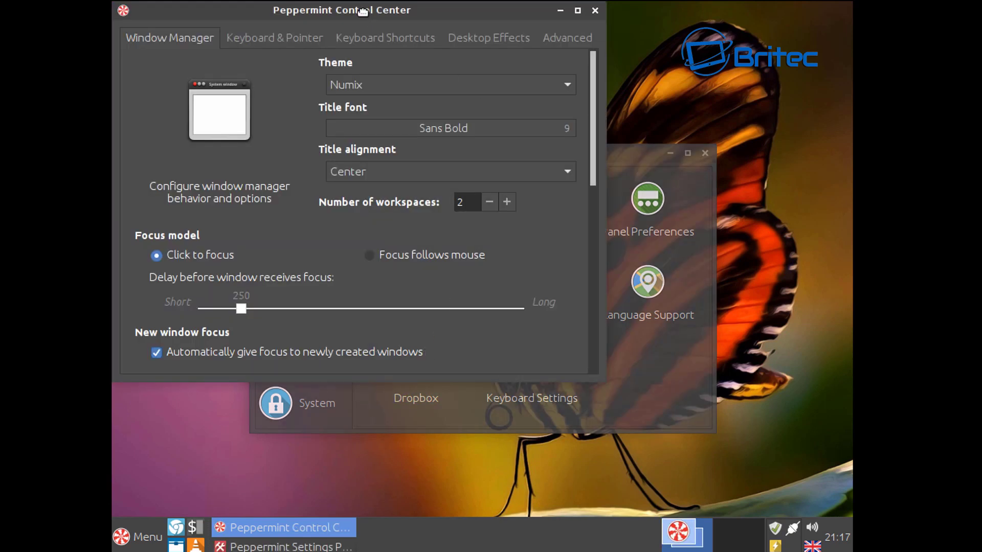
left_click_drag(363, 12, 432, 99)
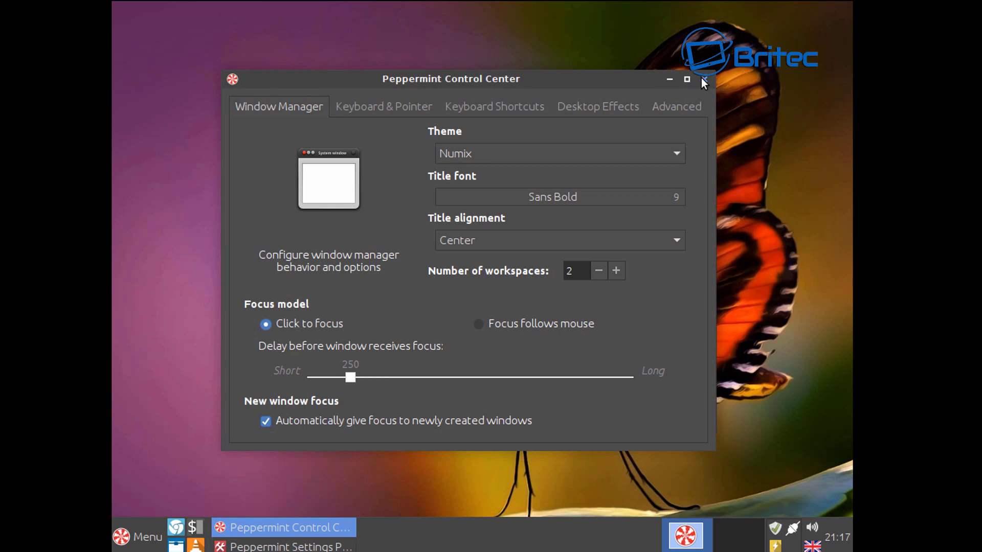
left_click(704, 79)
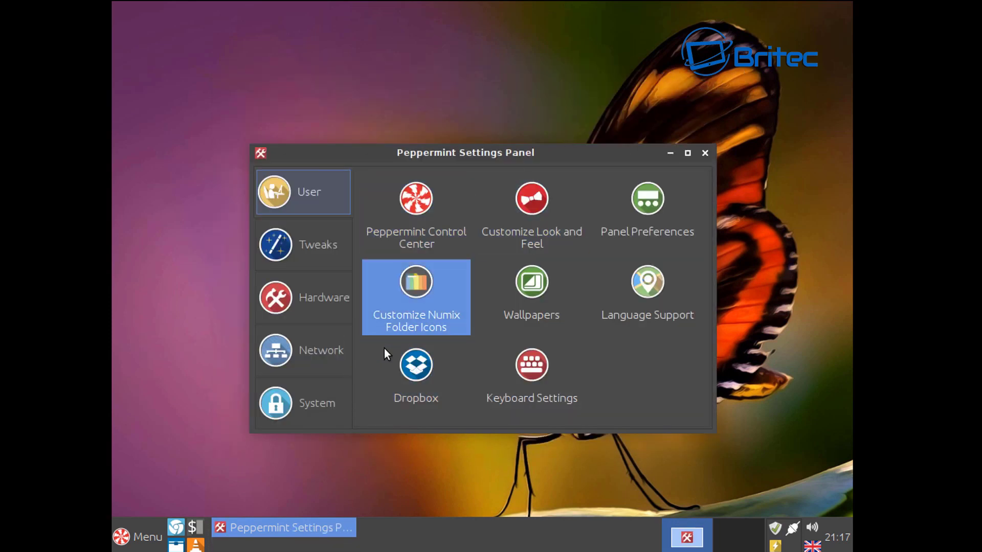
Browse the Tweaks, Hardware, Network and System categories of the Settings Panel
left_click(296, 263)
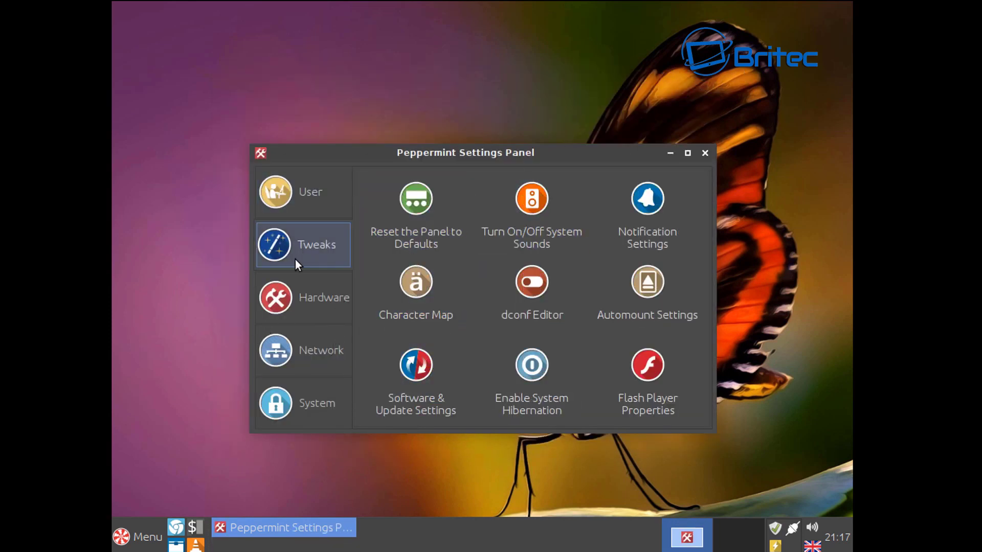
left_click(293, 302)
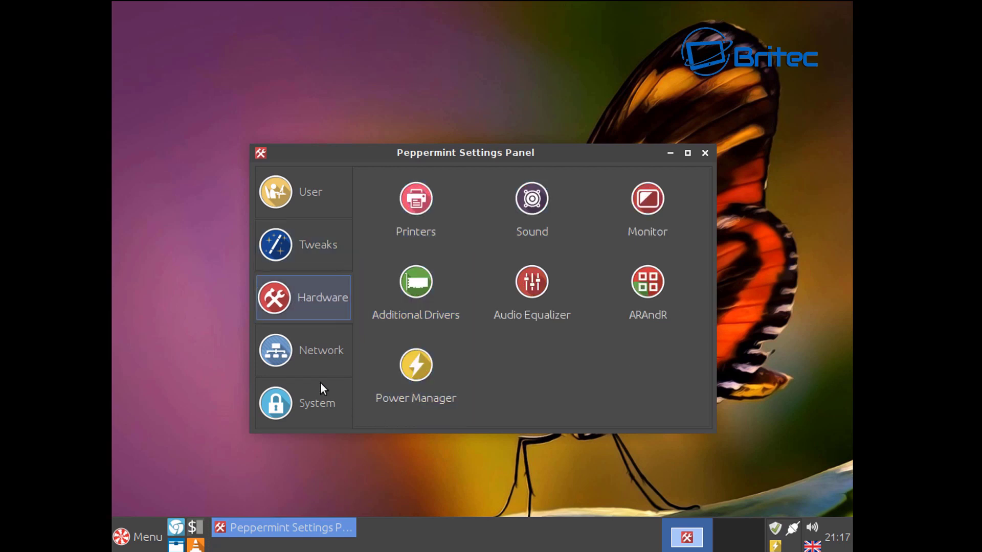
left_click(301, 358)
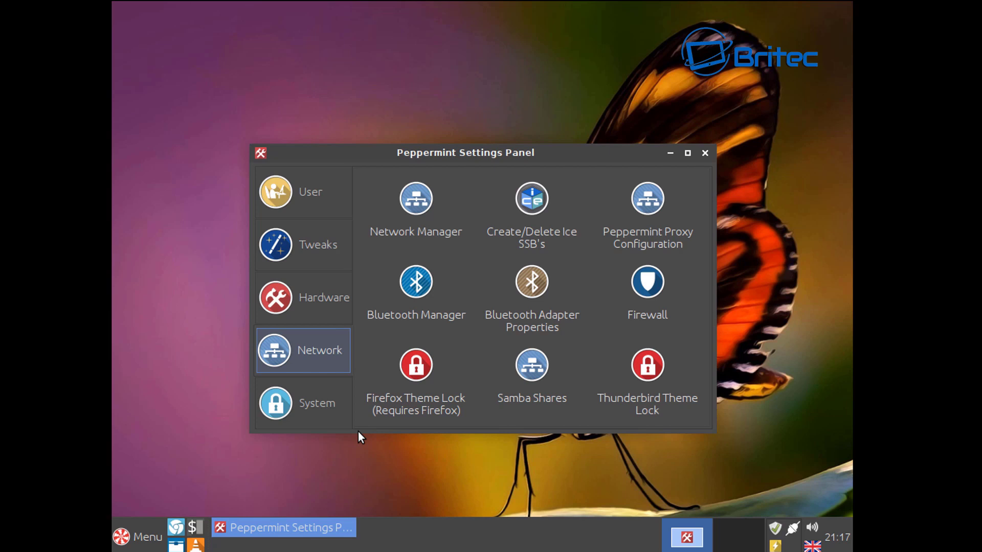
left_click(318, 409)
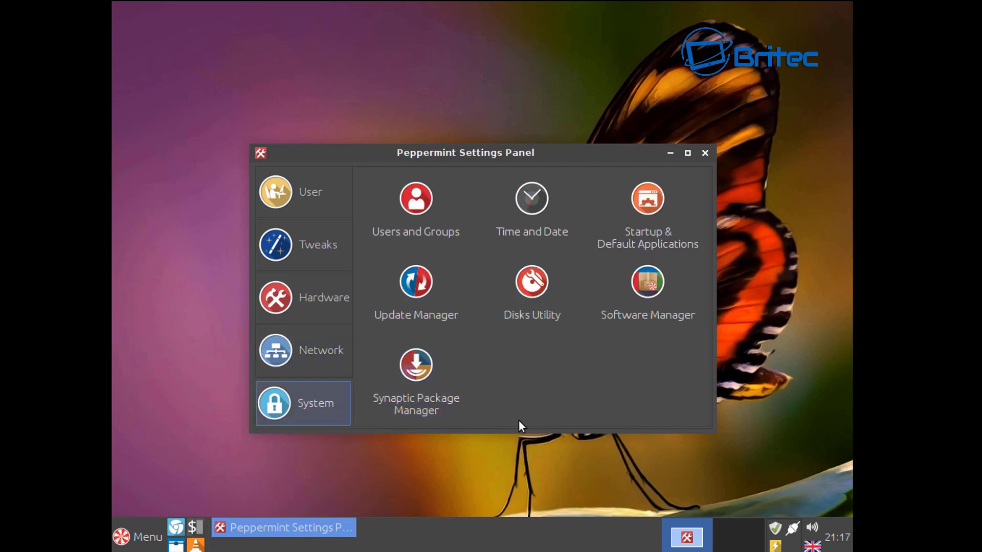
Check Update Manager, then open Synaptic with the admin password and close both
left_click(419, 301)
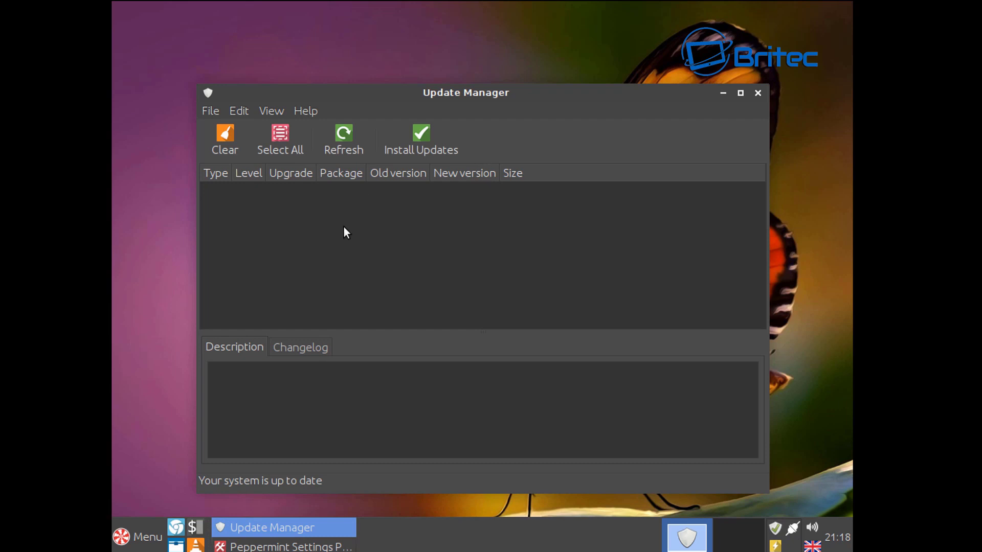
left_click(758, 93)
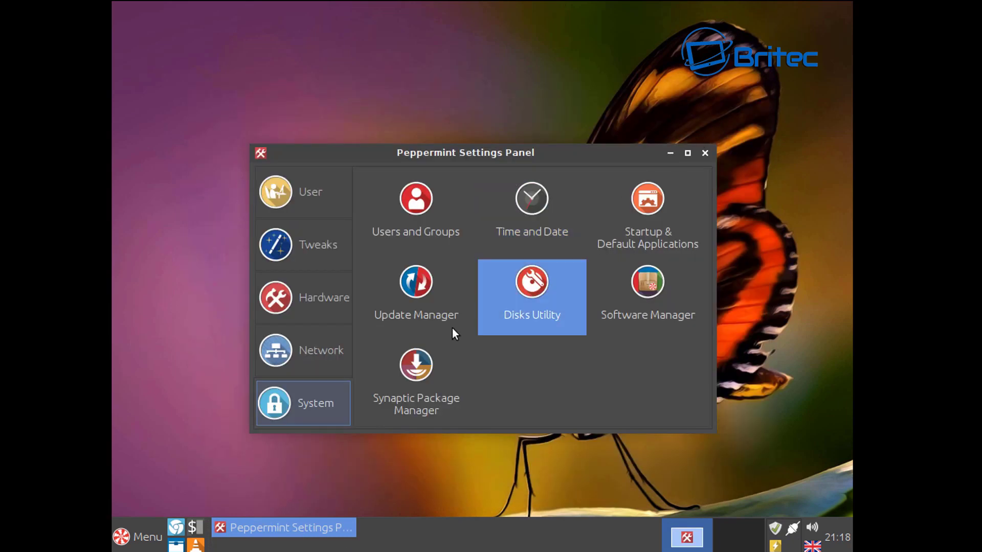
left_click(401, 409)
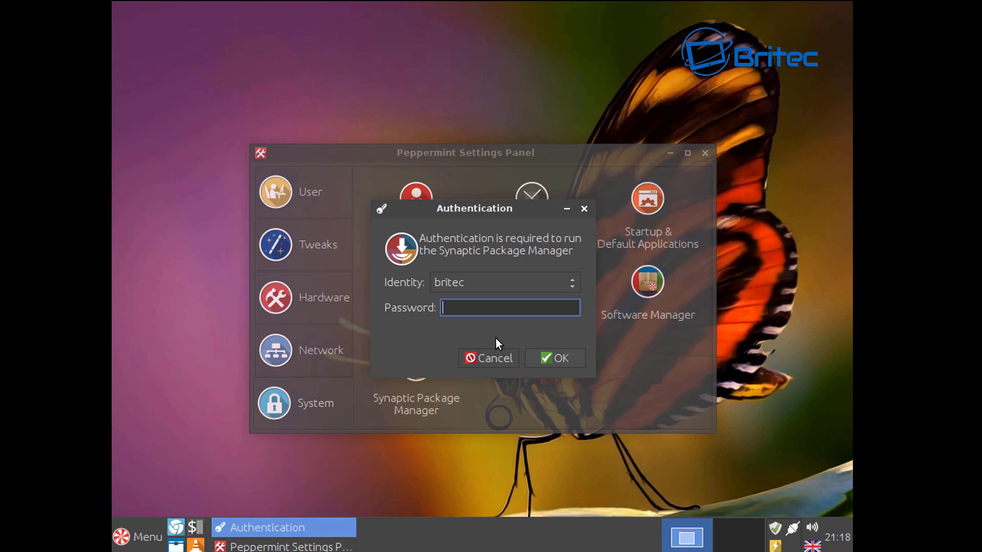
type("••••")
key("Return")
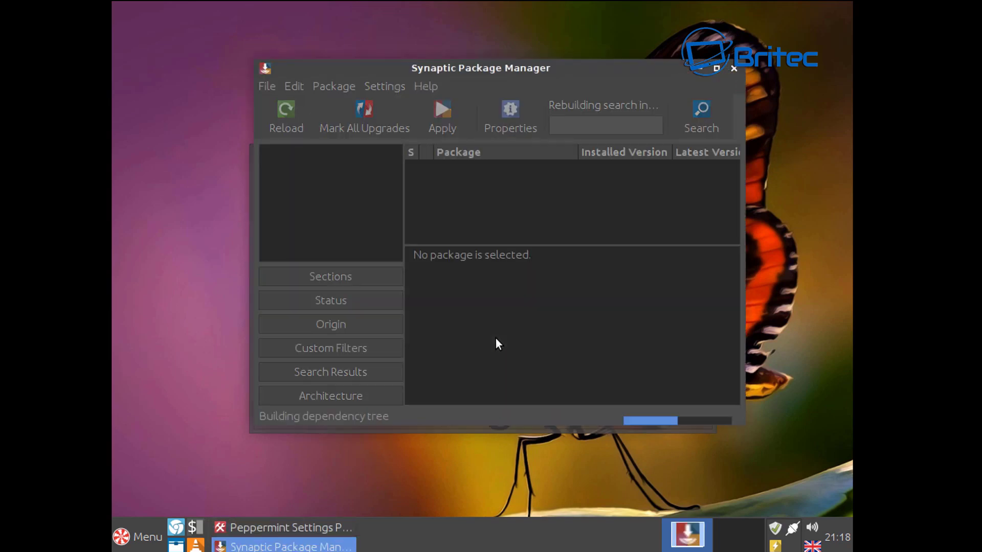
left_click(734, 69)
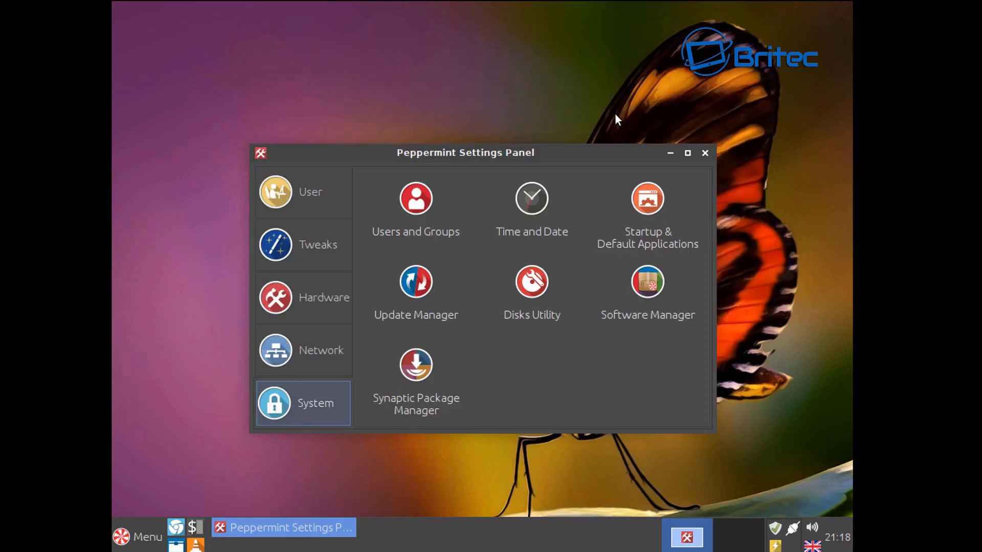
Launch Software Manager, authenticating with the admin password
left_click(615, 297)
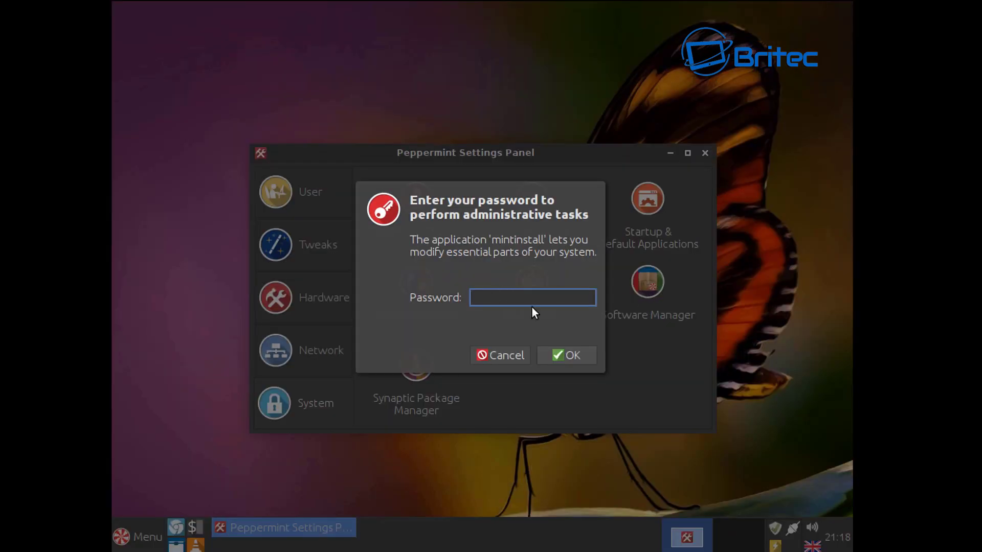
type("****")
key("Return")
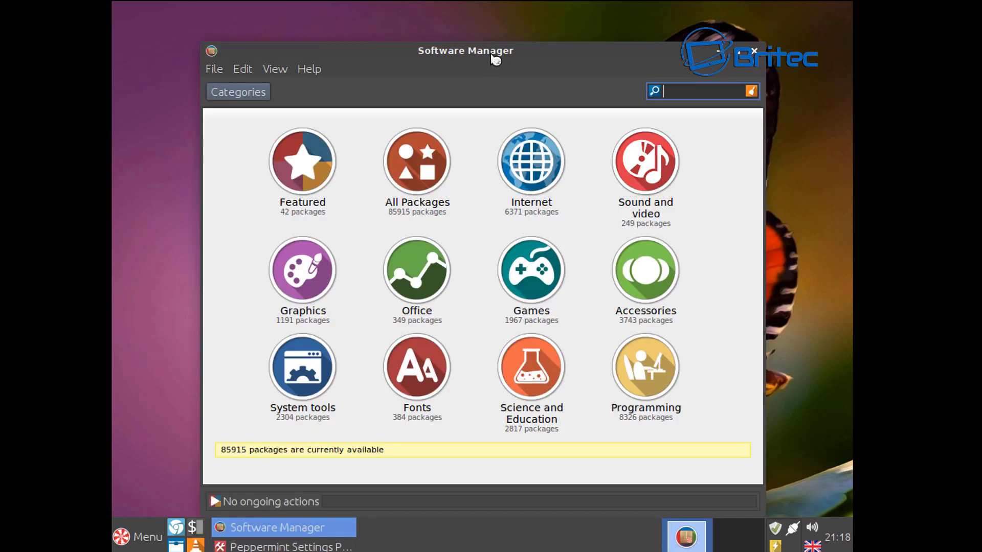
Browse Software Manager's All Packages list, topped by vlc and firefox, then close Software Manager
left_click_drag(494, 55, 470, 35)
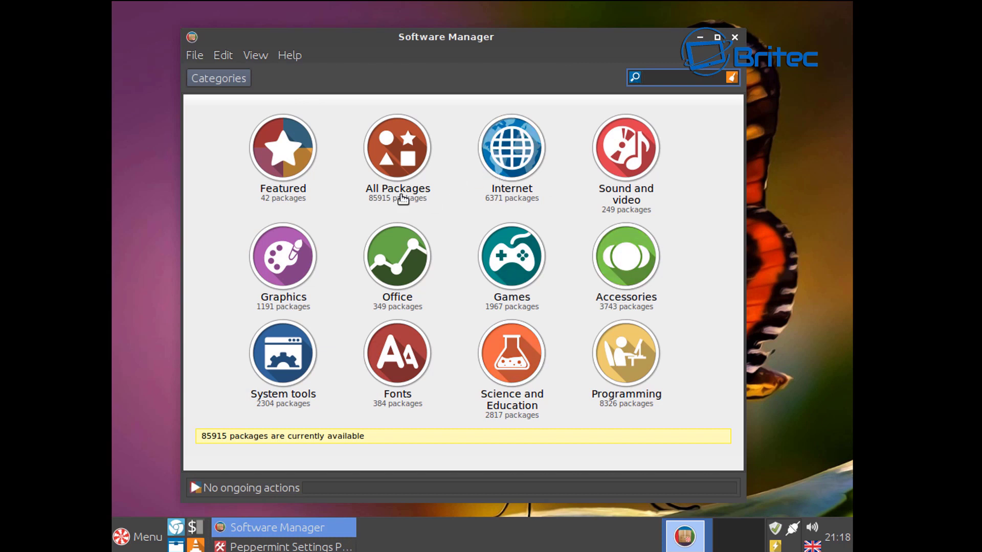
left_click(396, 152)
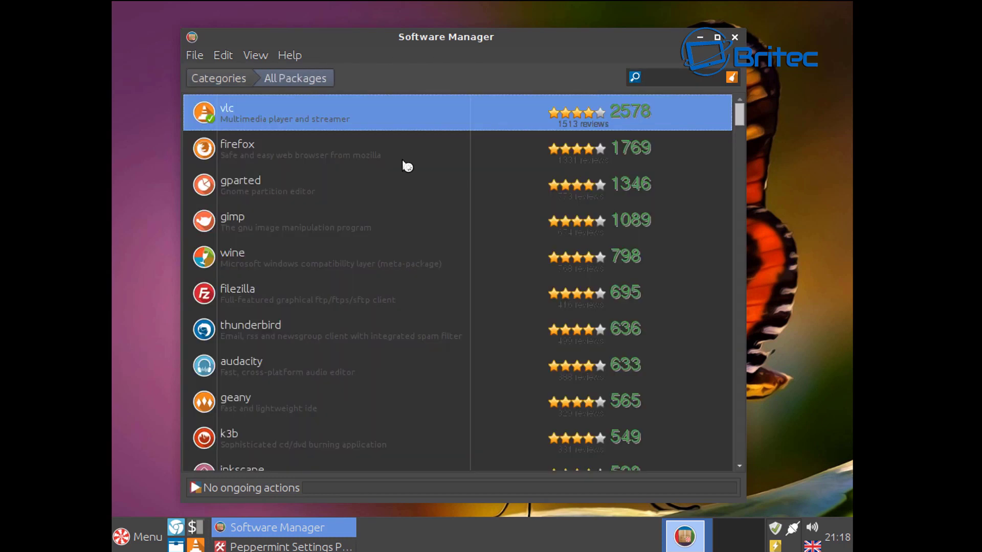
scroll(344, 245, "down", 5)
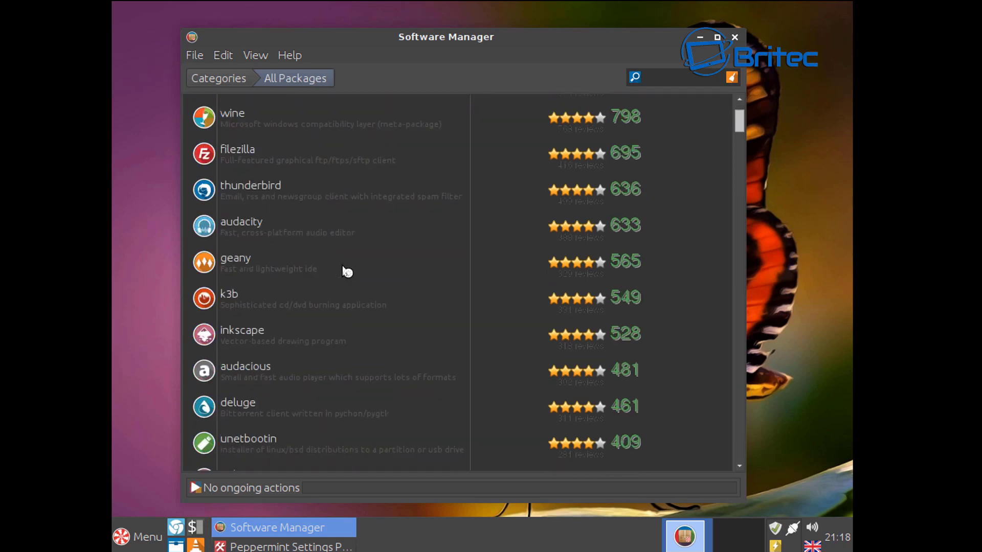
scroll(362, 295, "down", 15)
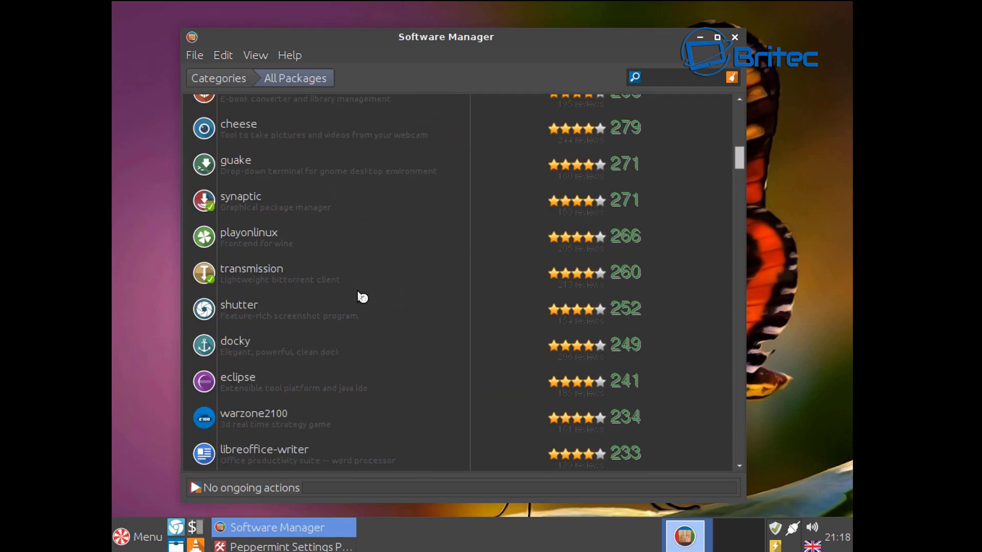
scroll(360, 296, "down", 20)
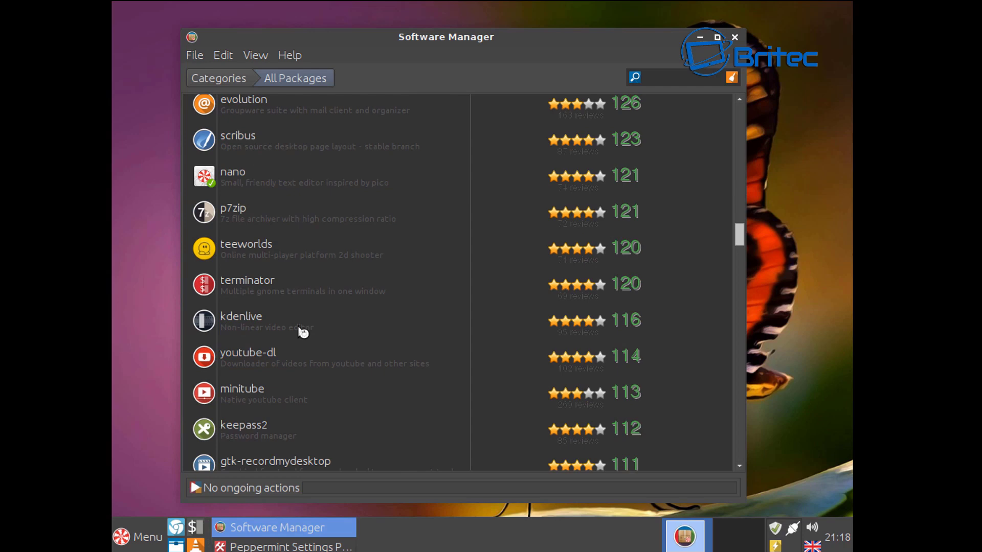
scroll(321, 313, "down", 12)
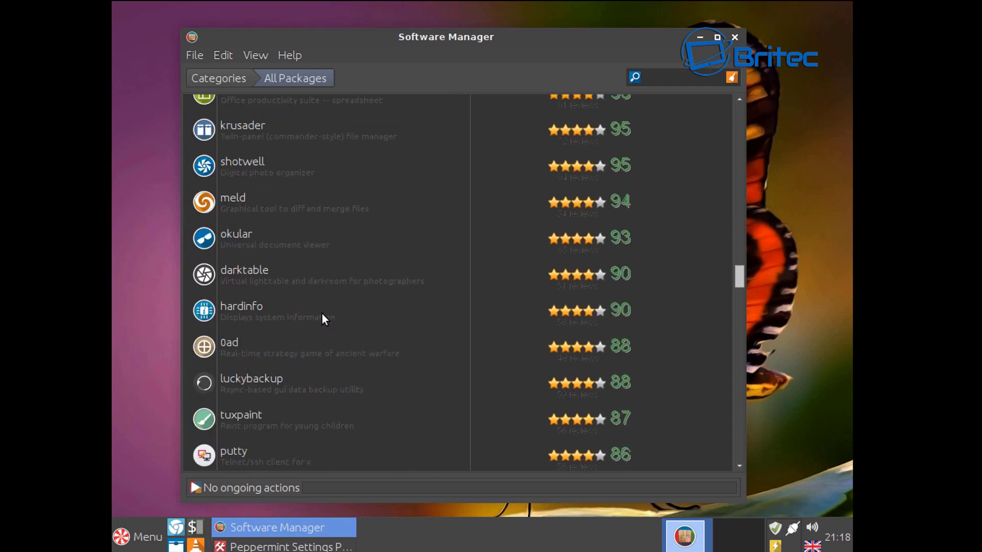
scroll(318, 330, "up", 10)
left_click(737, 37)
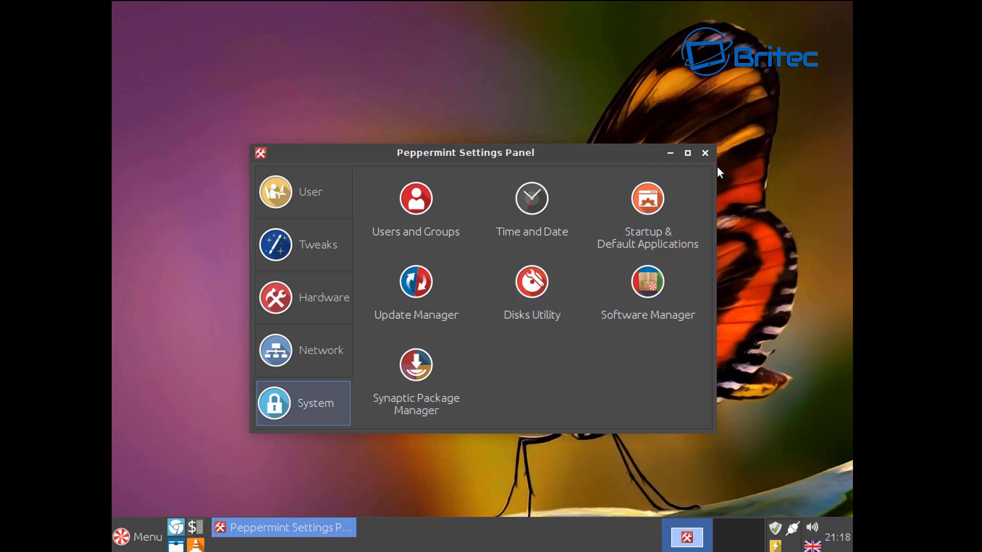
Close the Peppermint Settings Panel to reveal the Butterfly wallpaper desktop
left_click(705, 153)
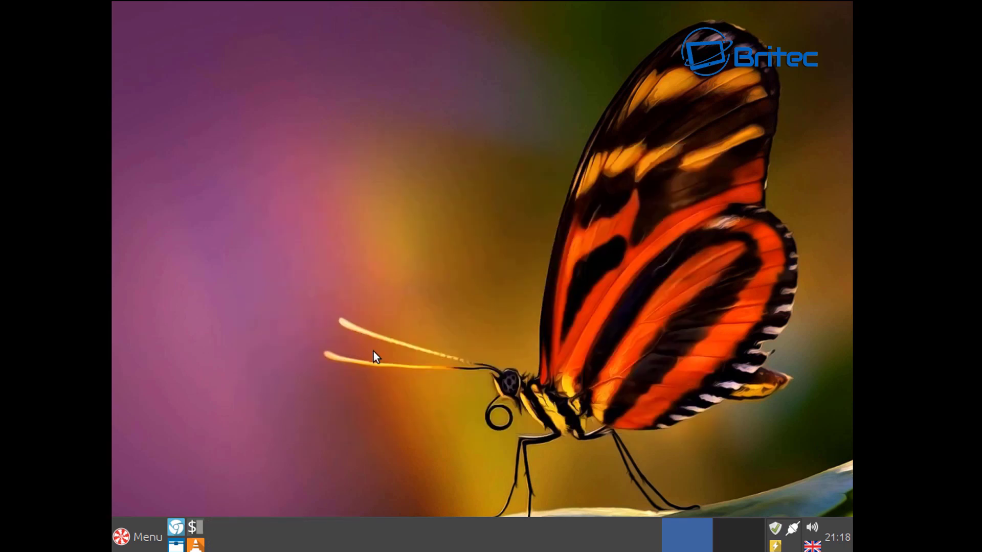